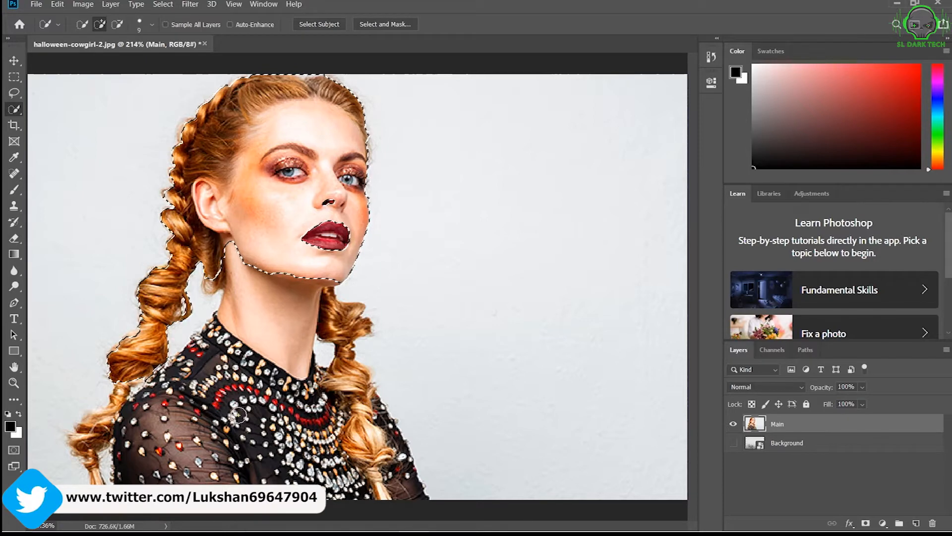
Extend the Quick Selection over the end of the left braid, the neck and the beaded dress, enlarging the brush to 30.
left_click_drag(122, 386, 103, 416)
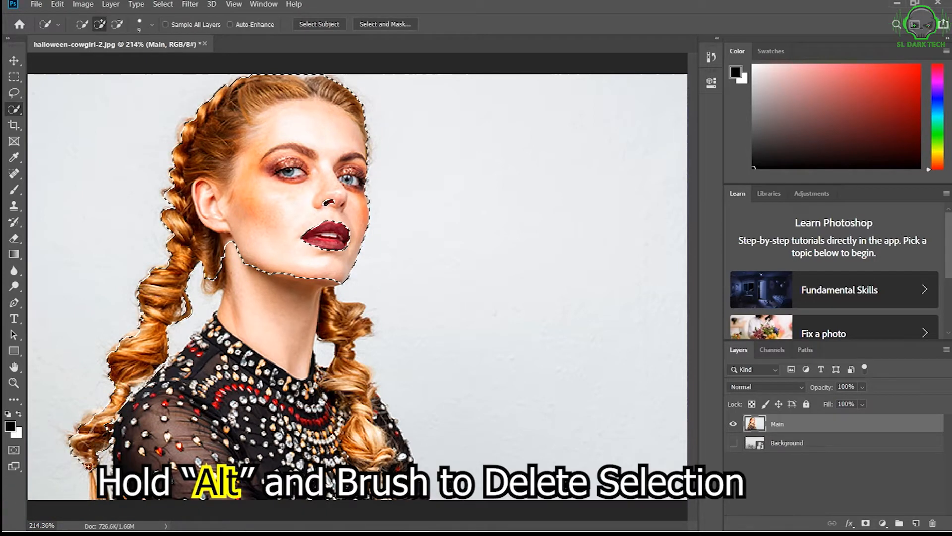
left_click(87, 425)
key("bracketright")
key("bracketright")
key("bracketright")
key("bracketright")
key("bracketright")
mouse_move(209, 429)
left_mouse_down()
mouse_move(261, 353)
mouse_move(280, 286)
mouse_move(264, 353)
mouse_move(307, 415)
mouse_move(342, 432)
mouse_move(377, 431)
mouse_move(297, 429)
mouse_move(216, 459)
mouse_move(198, 442)
left_mouse_up()
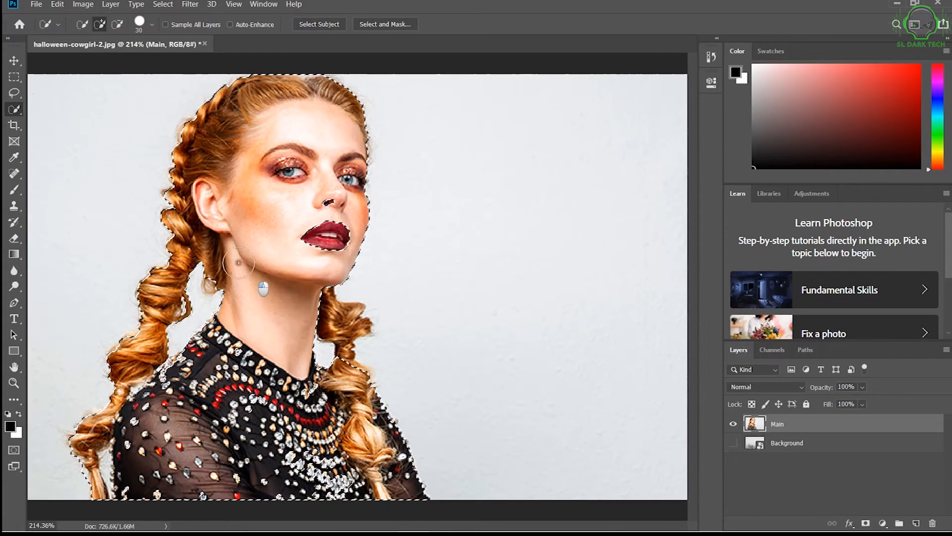
Refine the selection edge along the left braid and add the right braid, using a Quick Selection brush of size 10.
key("bracketleft")
key("bracketleft")
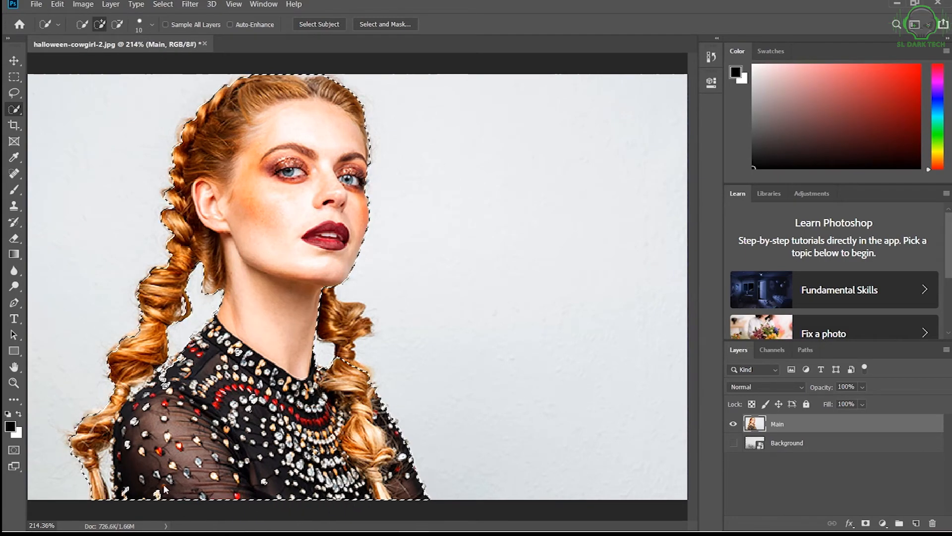
left_click(74, 440)
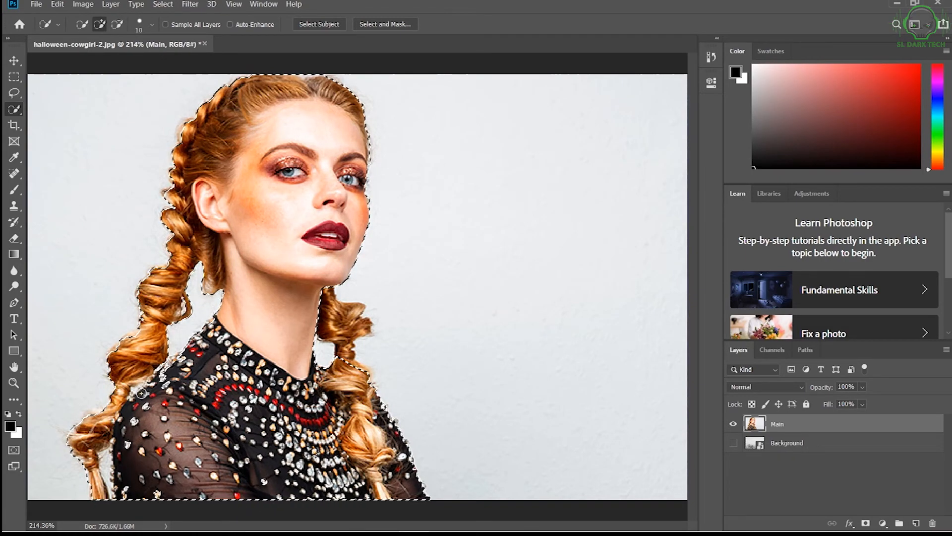
left_click_drag(185, 307, 173, 313)
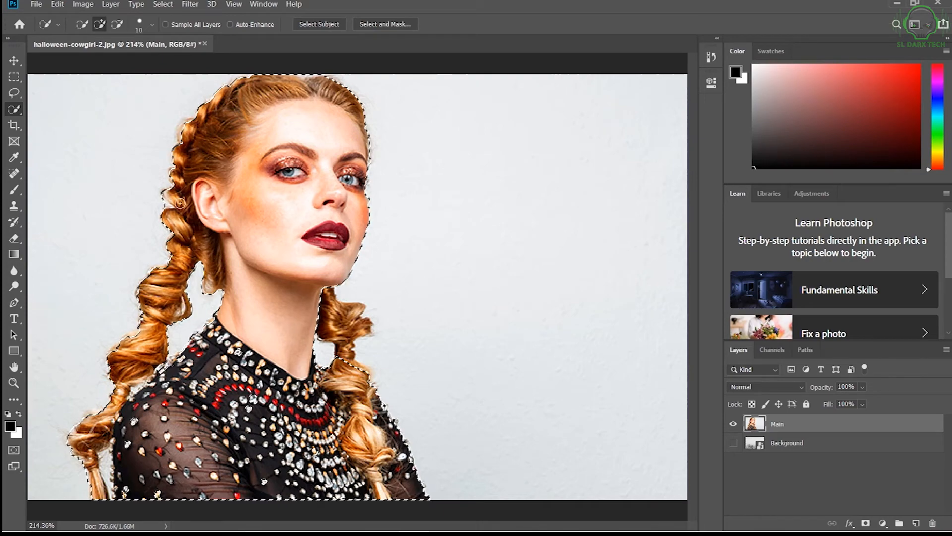
left_click(184, 138)
left_click_drag(342, 317, 347, 346)
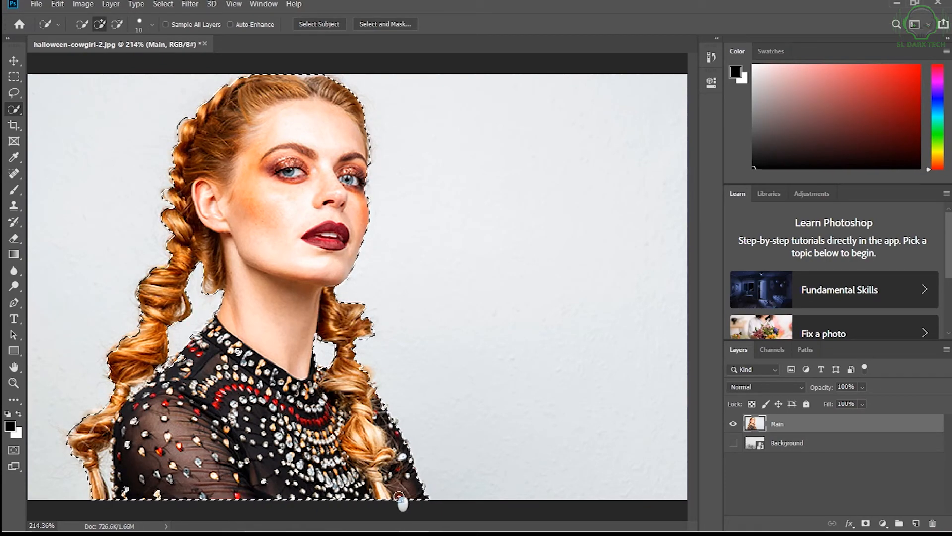
scroll(278, 471, "up", 5)
key("space")
left_click_drag(371, 331, 322, 405)
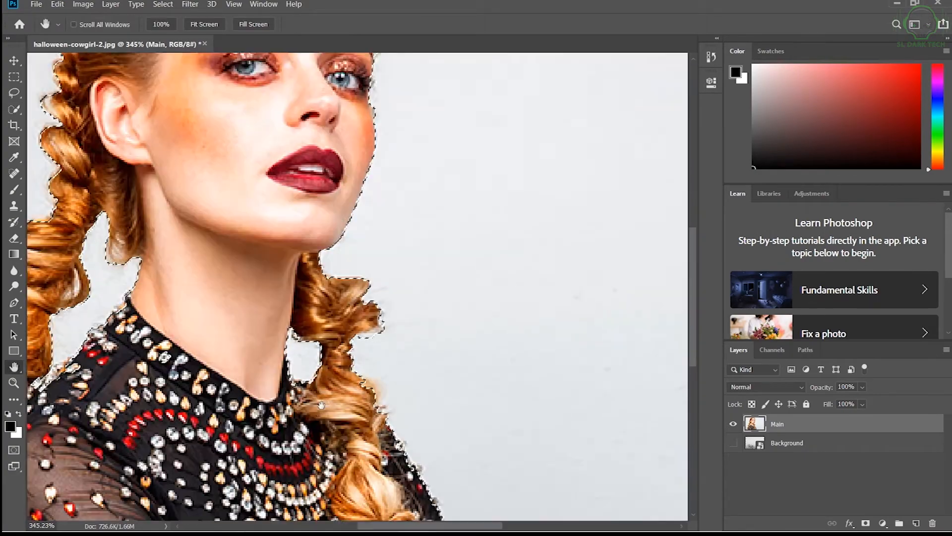
scroll(321, 405, "down", 4)
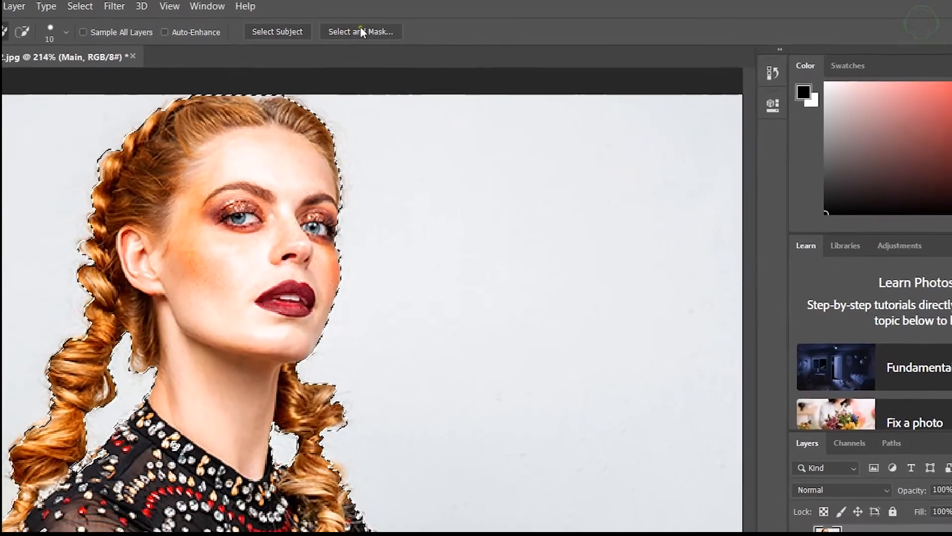
Open the selection in Select and Mask and set the view mode to Overlay.
left_click(361, 32)
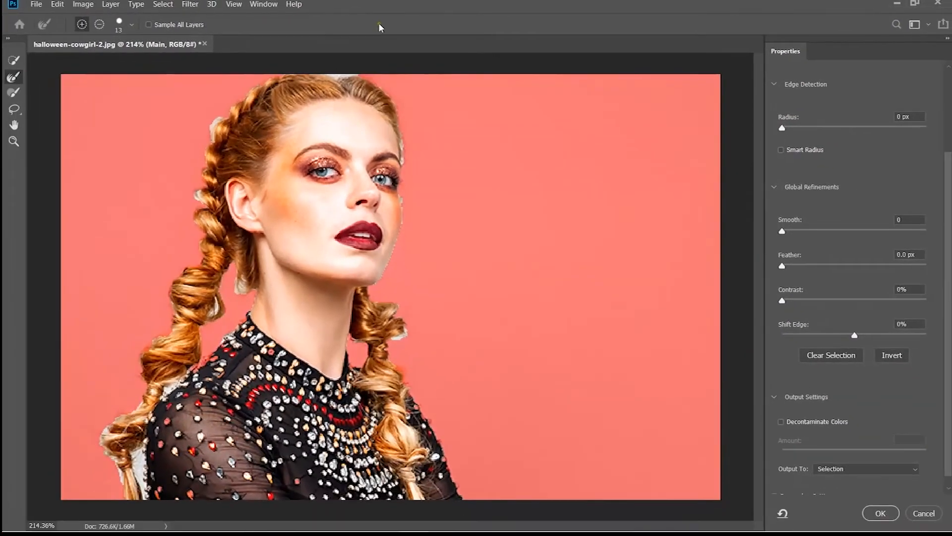
scroll(798, 213, "up", 4)
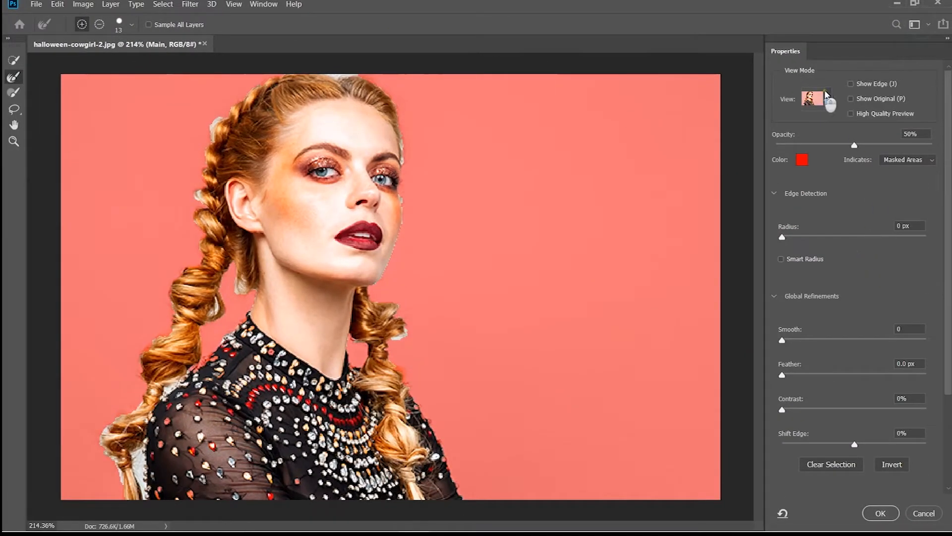
left_click(830, 98)
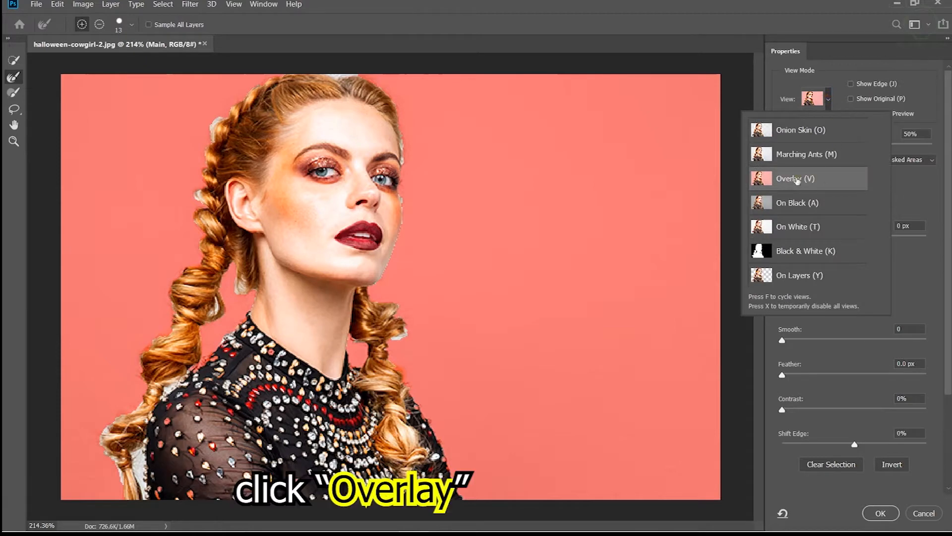
left_click(815, 180)
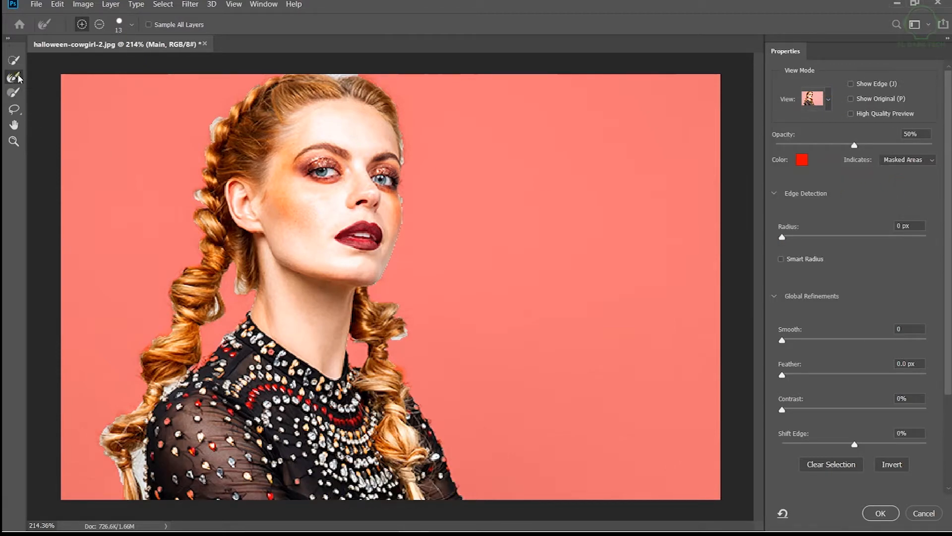
Brush with the Refine Edge Brush along the head, both braids and the shoulders to clean up the hair edges.
mouse_move(338, 71)
left_mouse_down()
mouse_move(316, 77)
mouse_move(354, 77)
mouse_move(339, 79)
mouse_move(397, 106)
mouse_move(402, 247)
mouse_move(376, 297)
mouse_move(406, 322)
mouse_move(393, 356)
mouse_move(460, 491)
left_mouse_up()
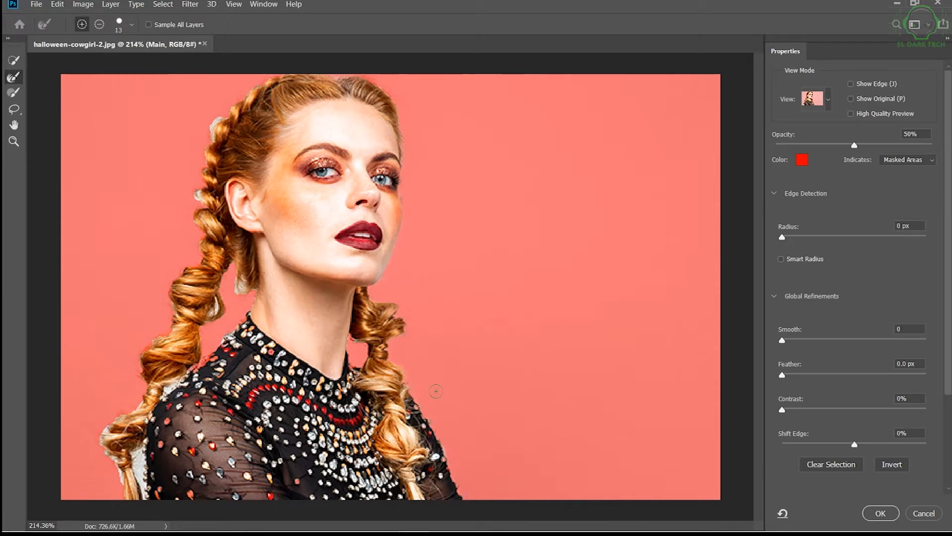
scroll(146, 499, "up", 3)
mouse_move(144, 503)
left_mouse_down()
mouse_move(134, 454)
mouse_move(116, 468)
mouse_move(92, 421)
mouse_move(111, 388)
mouse_move(189, 351)
mouse_move(182, 362)
mouse_move(270, 213)
mouse_move(244, 210)
mouse_move(165, 287)
left_mouse_up()
scroll(168, 283, "up", 4)
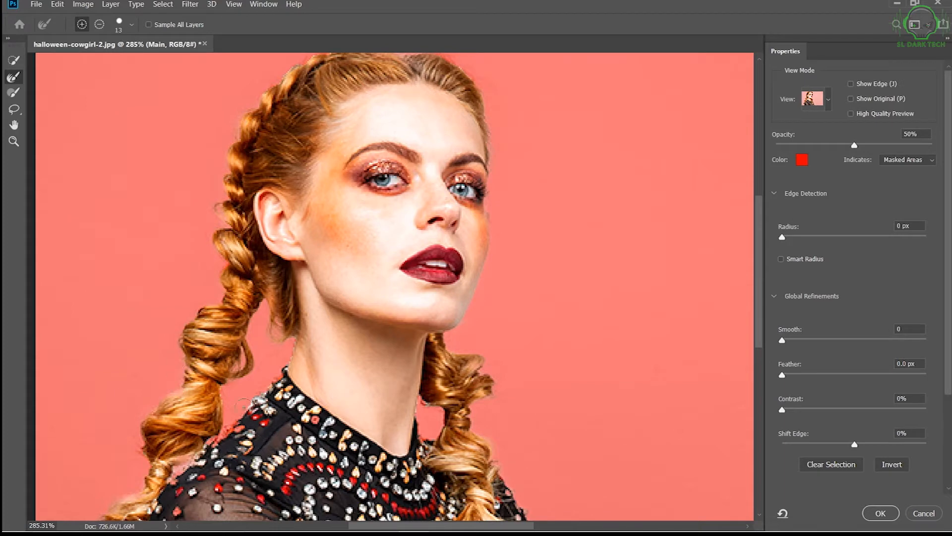
scroll(285, 279, "down", 1)
scroll(285, 278, "down", 1)
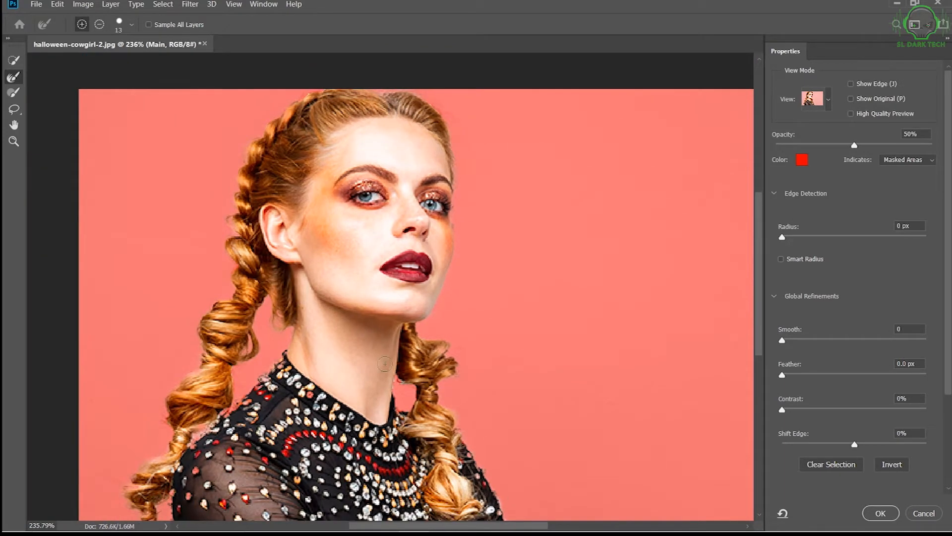
scroll(430, 356, "down", 1)
scroll(885, 344, "down", 4)
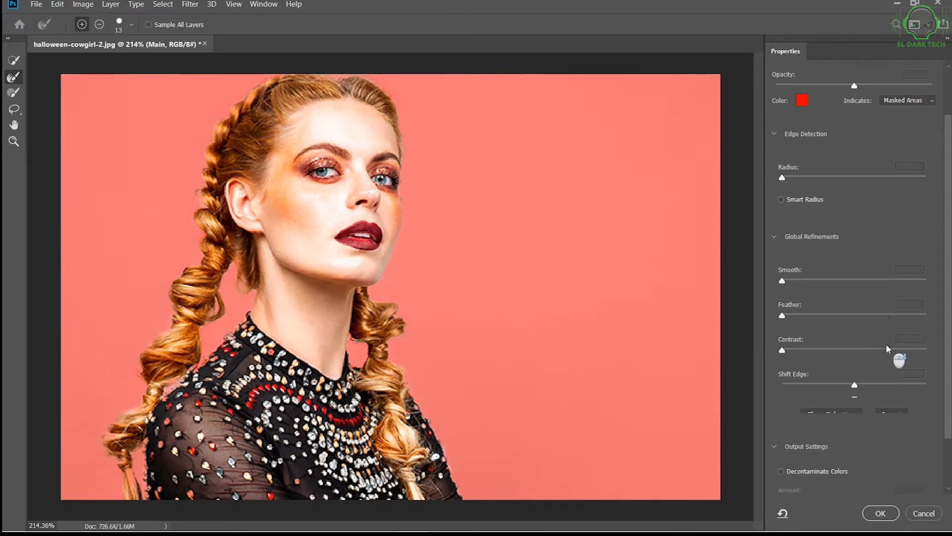
Output the refined selection to a New Layer.
left_click(873, 457)
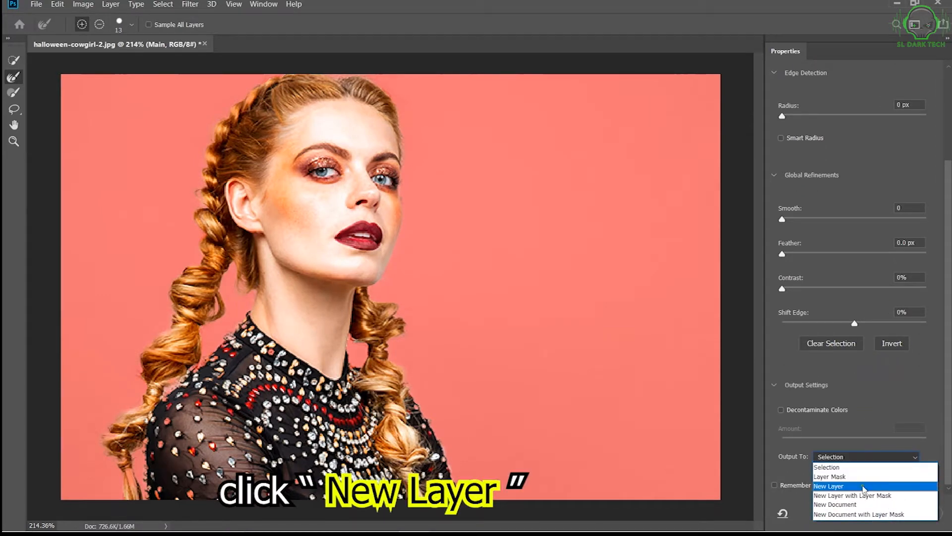
left_click(864, 486)
left_click(881, 511)
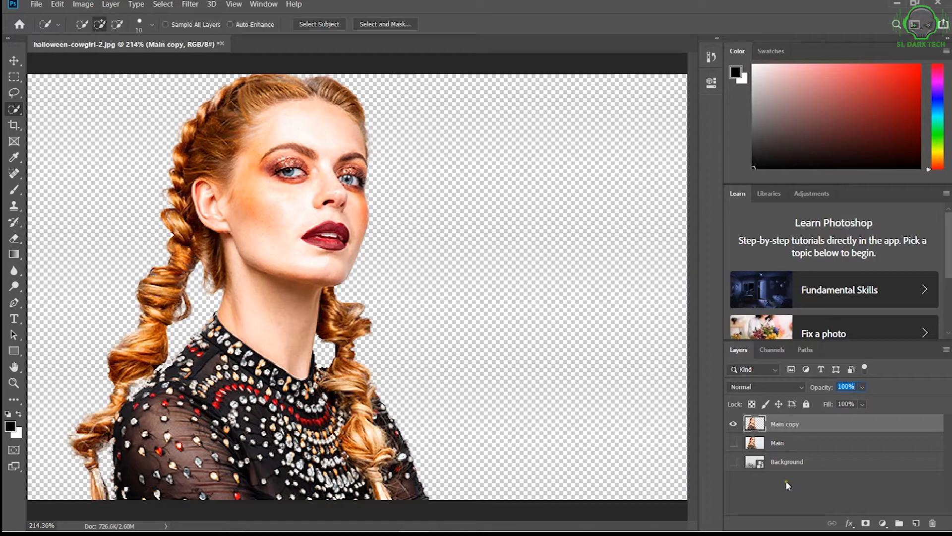
Rename the cut-out layer as Main 2 and deselect it.
double_click(795, 424)
left_click_drag(799, 423, 784, 423)
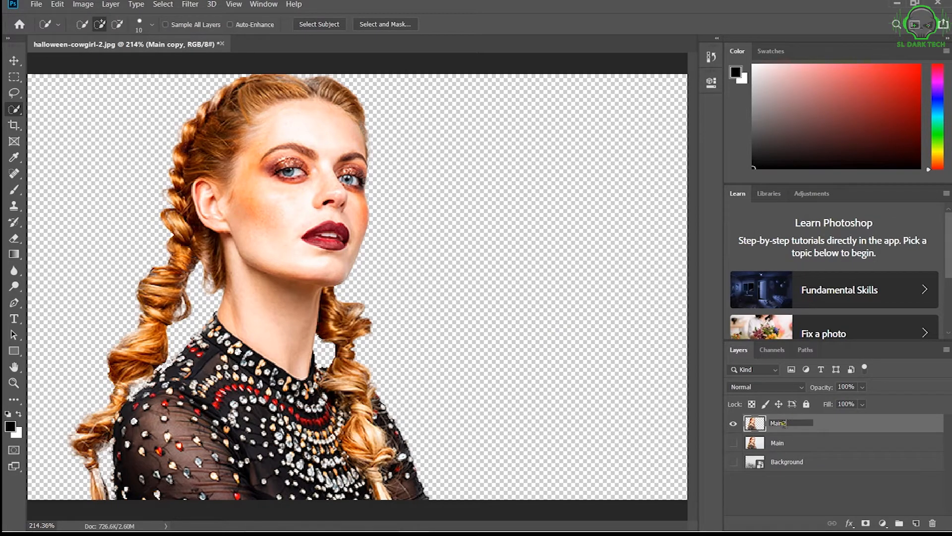
type("2")
left_click(826, 481)
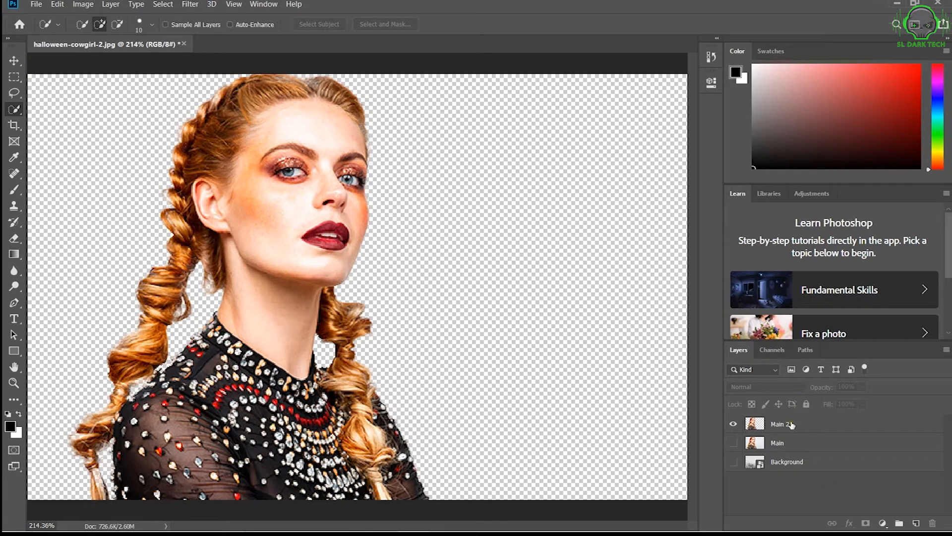
Show the Background layer and hide the Main 2 layer so only the city picture is displayed.
left_click(734, 462)
left_click(734, 462)
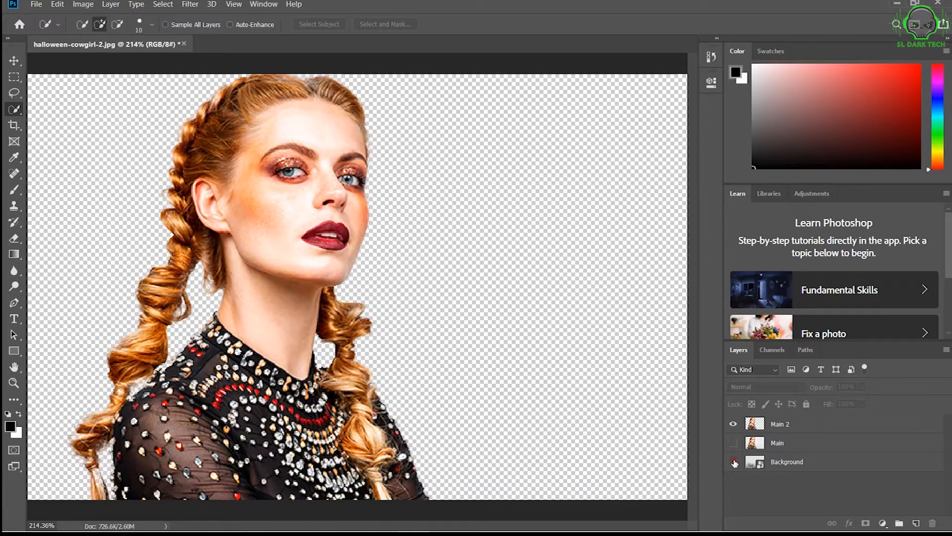
left_click(733, 463)
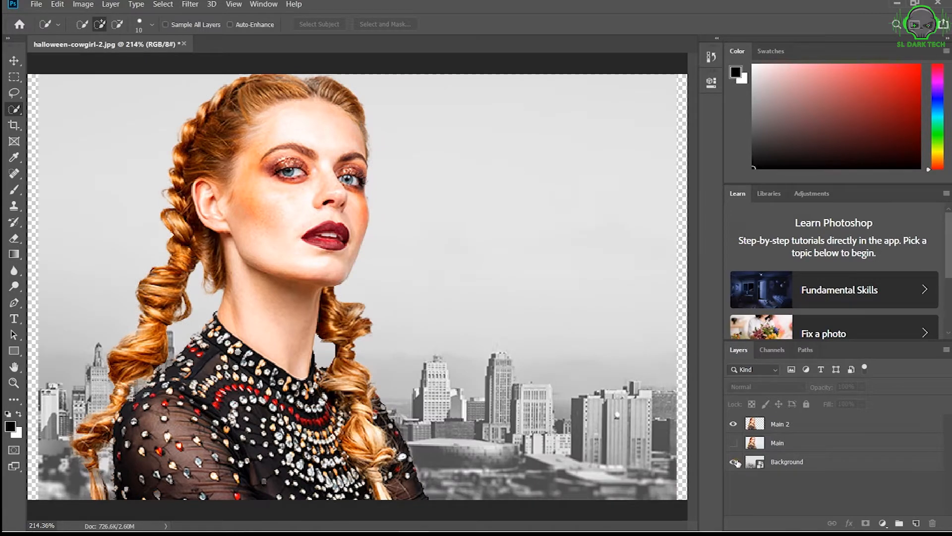
left_click(734, 424)
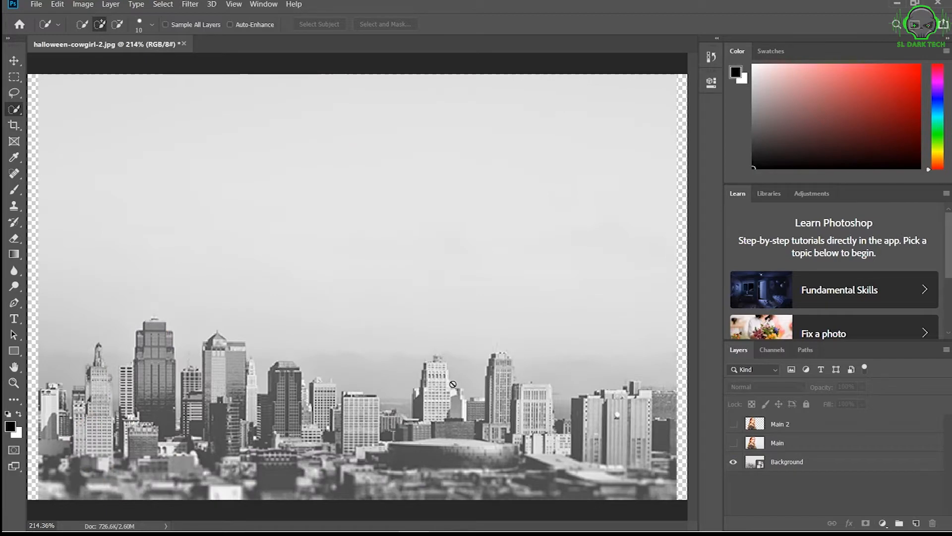
Enlarge and nudge the Background layer to about 25.6% so it covers the whole canvas, and show the Main 2 layer.
scroll(452, 384, "down", 1)
scroll(452, 382, "down", 1)
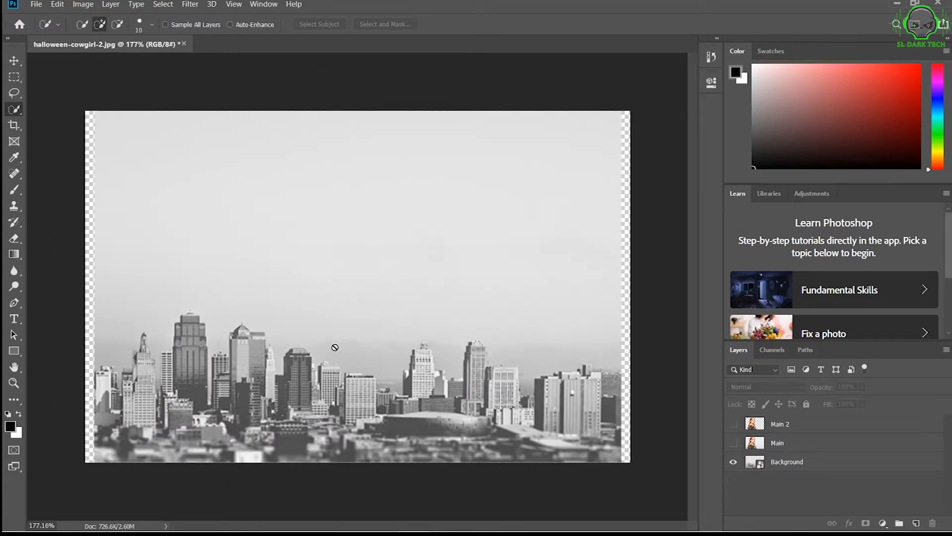
left_click(14, 60)
left_click(201, 255)
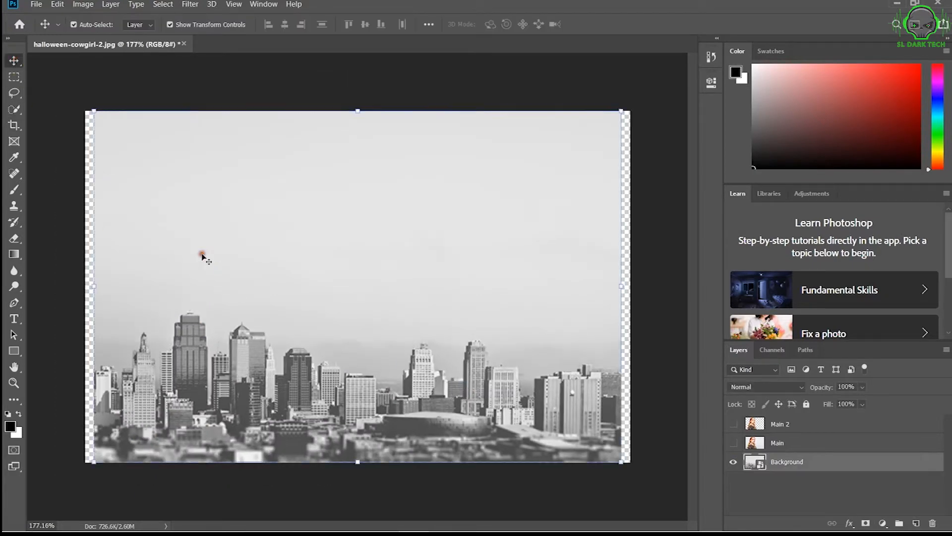
left_click_drag(95, 461, 82, 469)
key("Up")
key("Up")
key("Up")
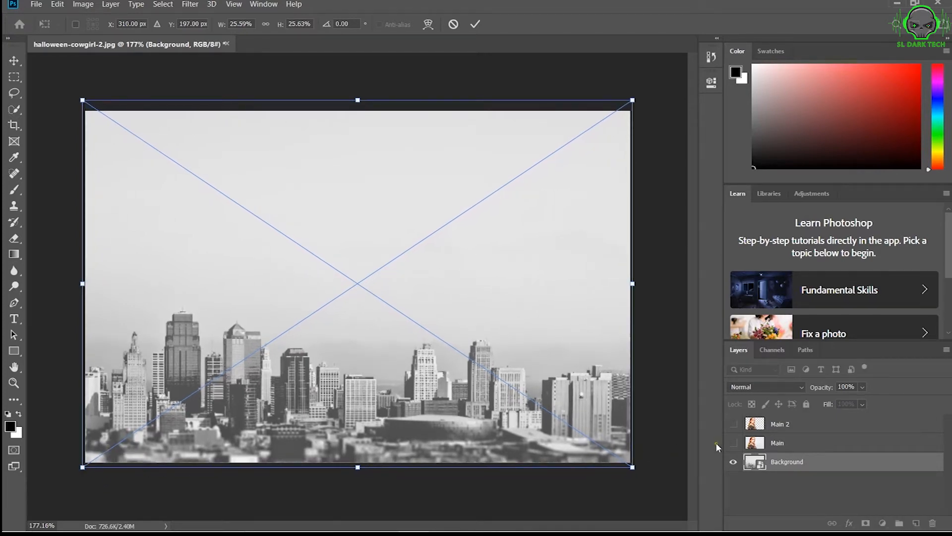
key("Return")
left_click(733, 424)
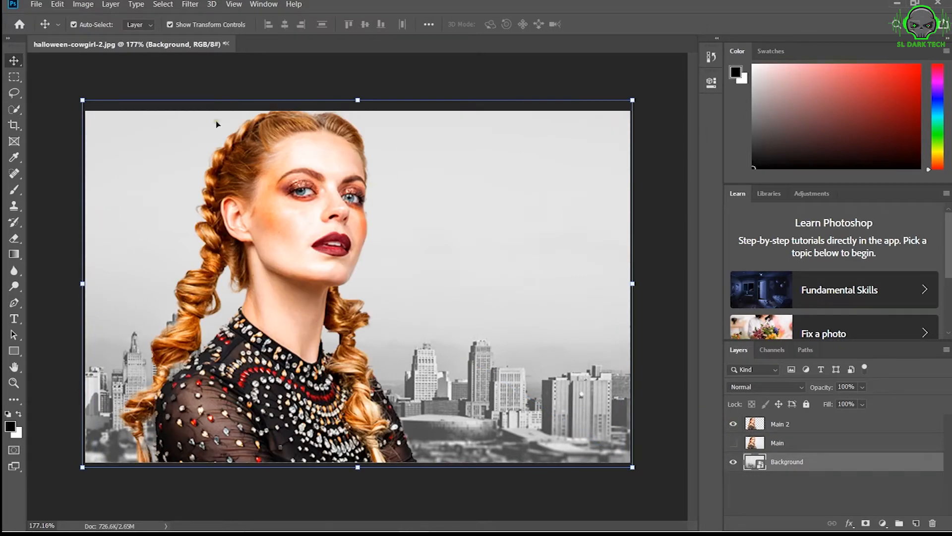
mouse_move(79, 99)
left_mouse_down()
mouse_move(87, 112)
mouse_move(76, 109)
left_mouse_up()
Scale the Main 2 layer down to about 72% and place the woman in the canvas's lower-left corner.
left_click(778, 428)
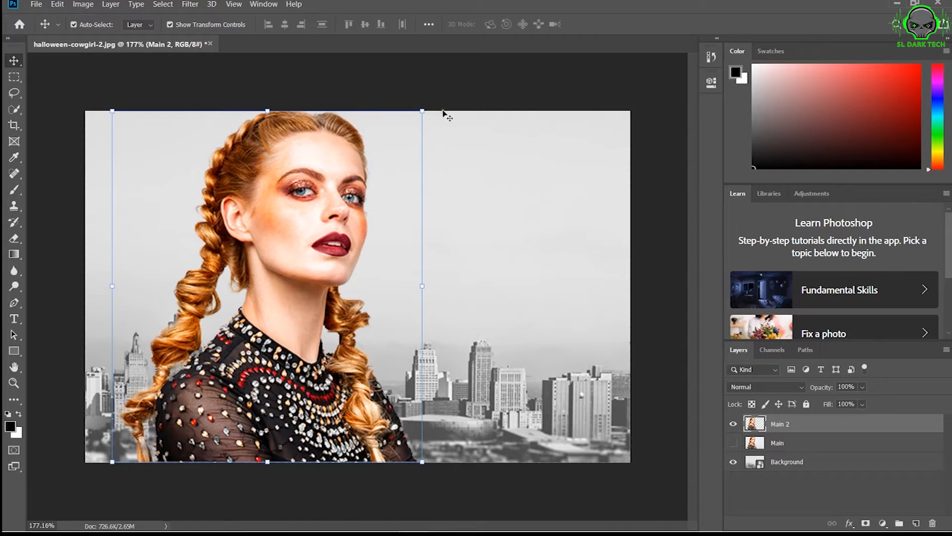
left_click_drag(424, 113, 388, 168)
left_click_drag(320, 250, 265, 298)
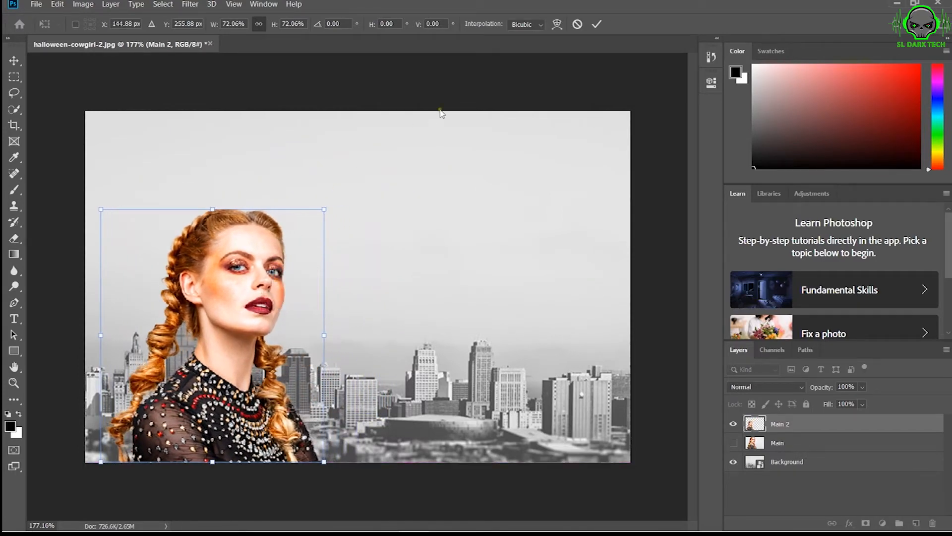
left_click(597, 24)
left_click(573, 166)
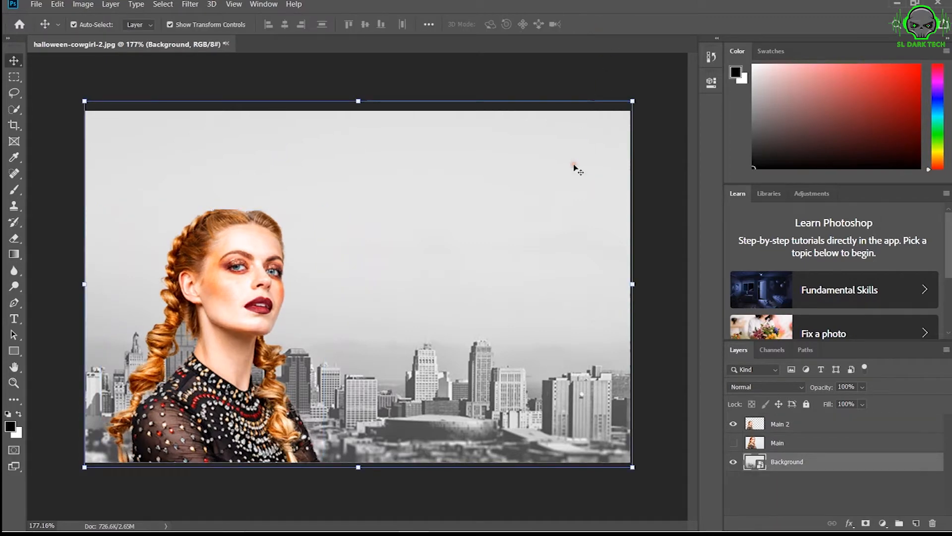
left_click(663, 239)
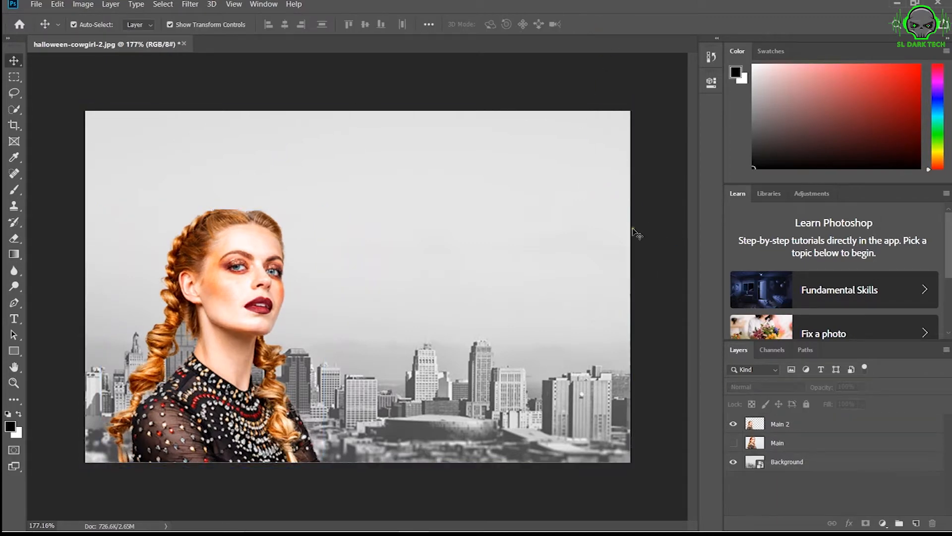
Convert the Main 2 layer for smart filters.
left_click(784, 427)
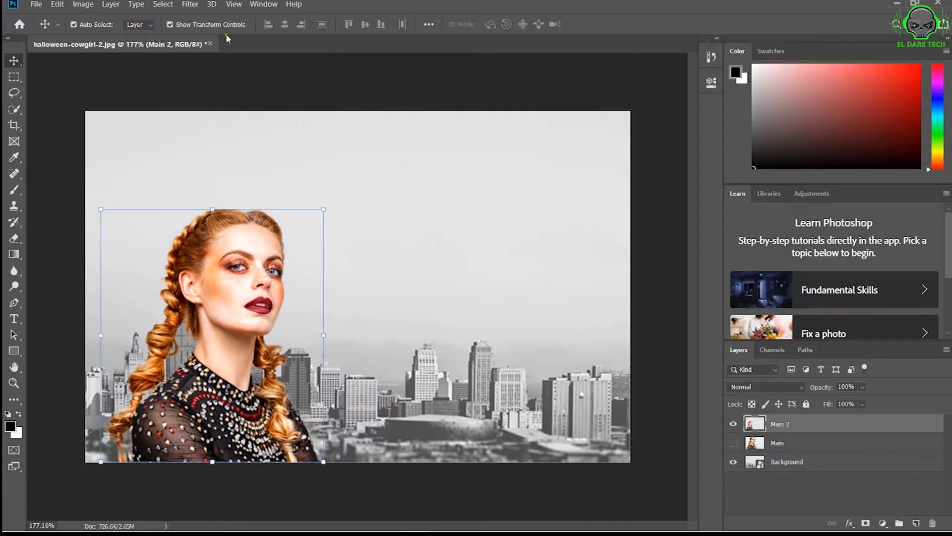
left_click(190, 4)
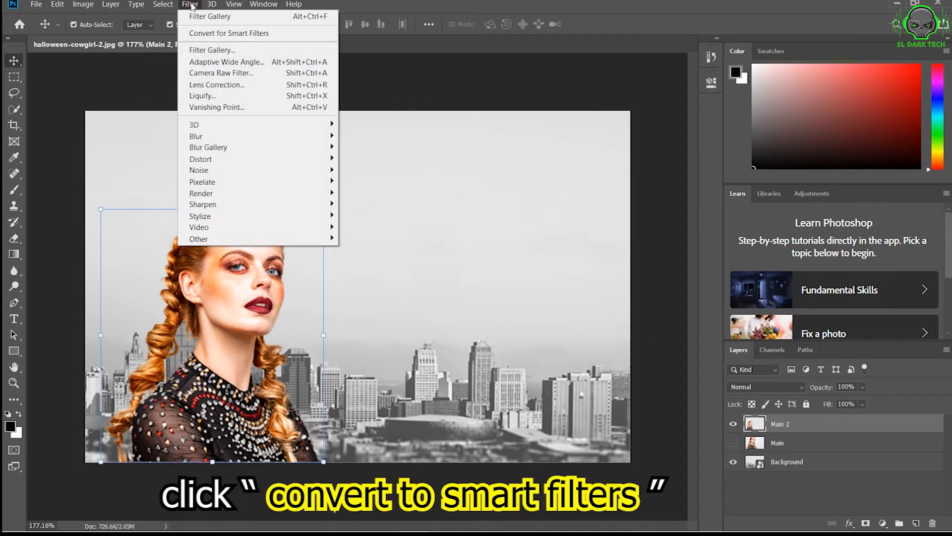
left_click(224, 33)
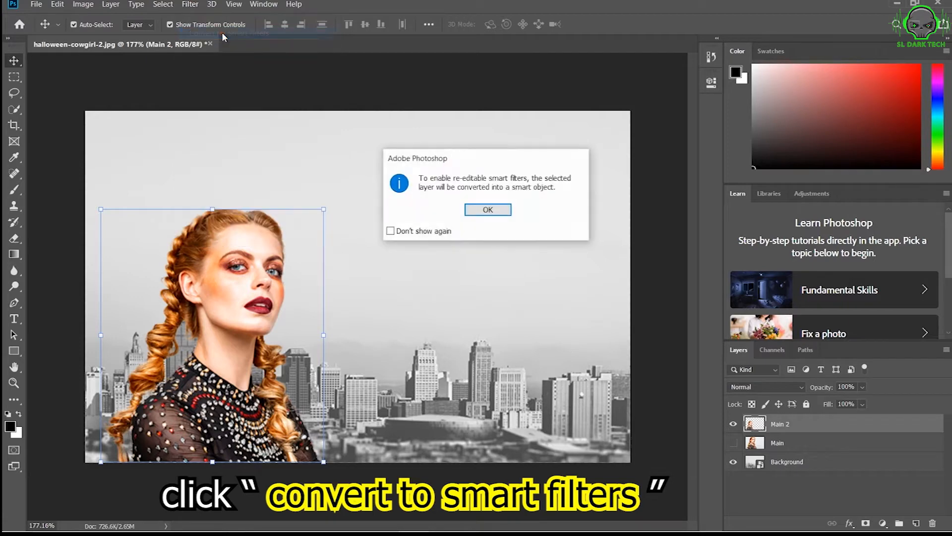
left_click(475, 208)
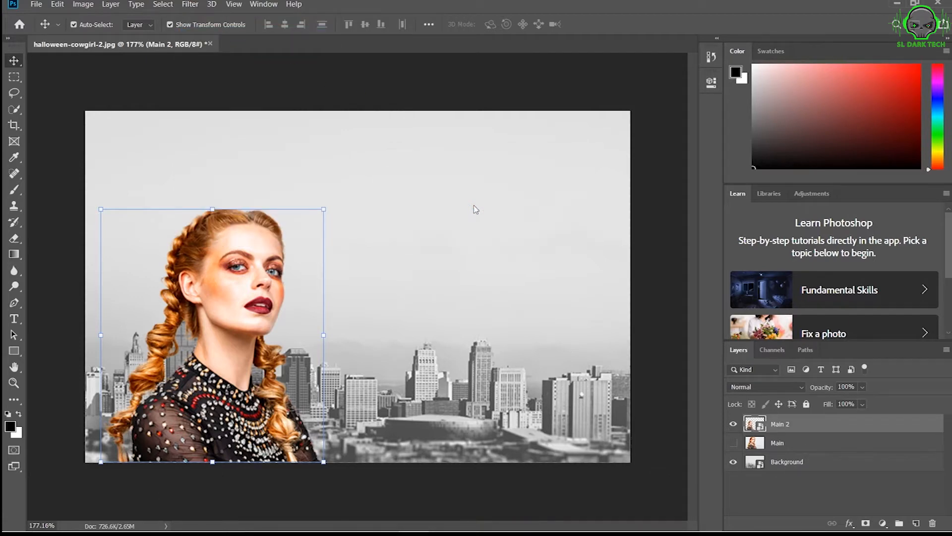
Duplicate the Main 2 layer in the same document and name the copy Main 3.
right_click(782, 426)
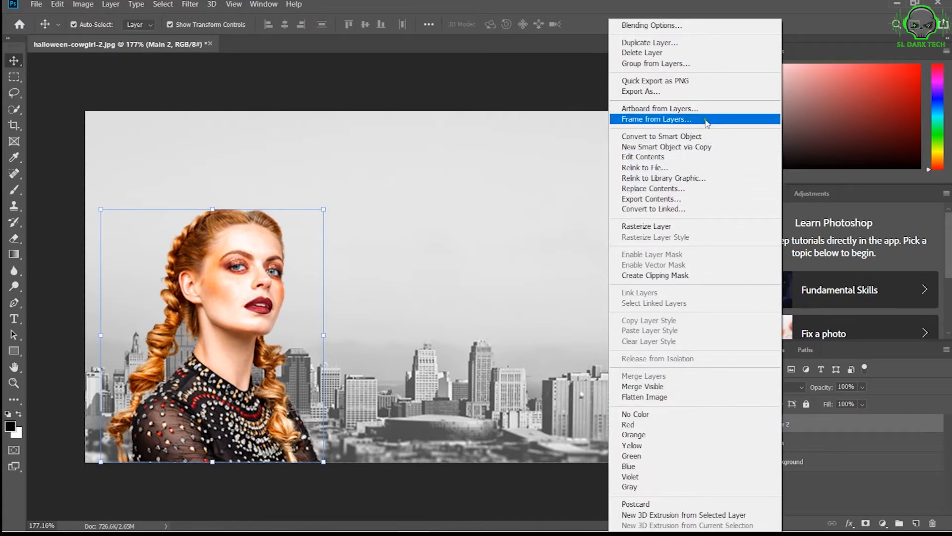
left_click(694, 45)
left_click_drag(471, 147, 419, 148)
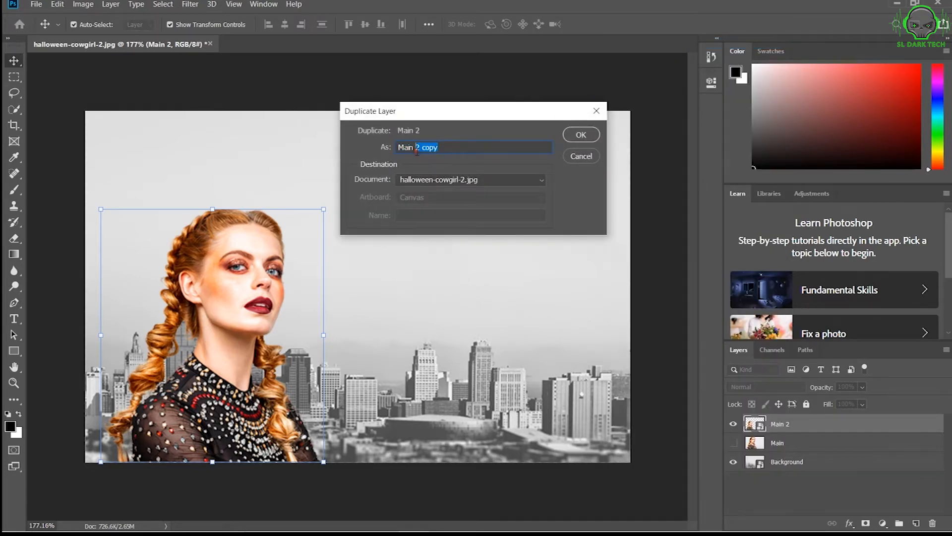
type("3")
left_click(573, 136)
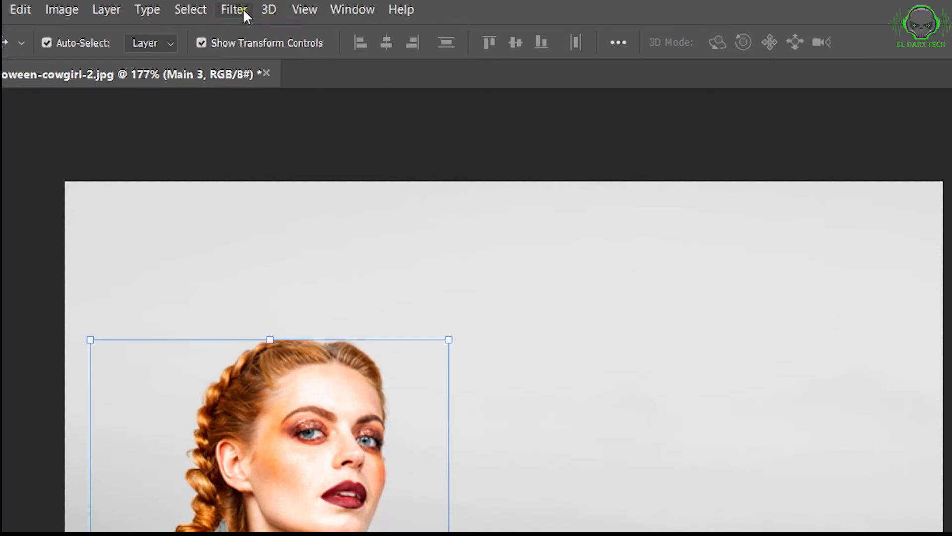
Apply the Filter Gallery's Cutout effect to the Main 3 layer with 7 levels, edge simplicity 3 and edge fidelity 2.
left_click(234, 9)
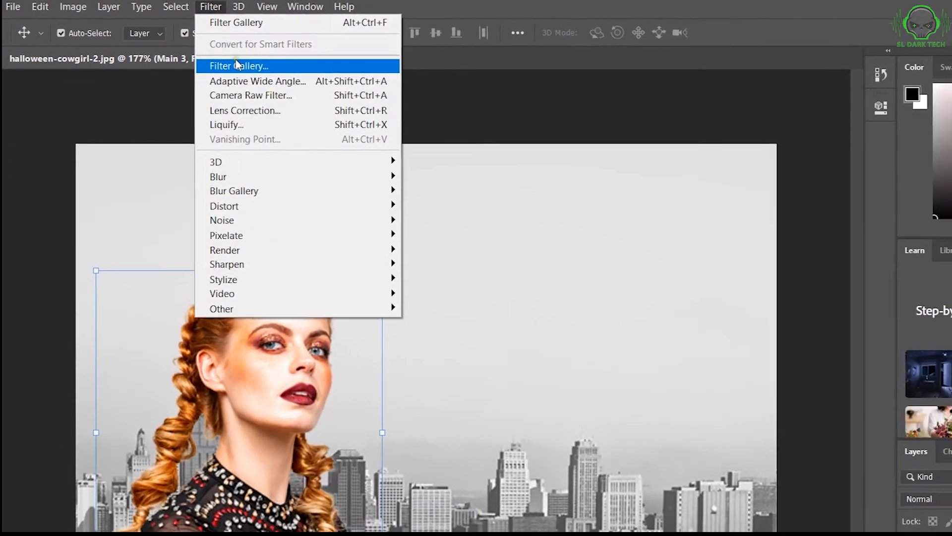
left_click(263, 84)
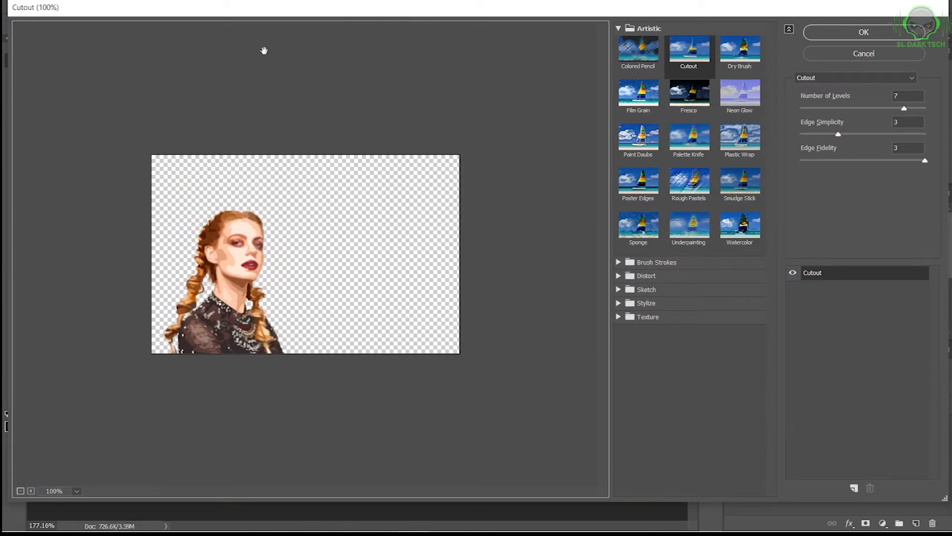
left_click(632, 29)
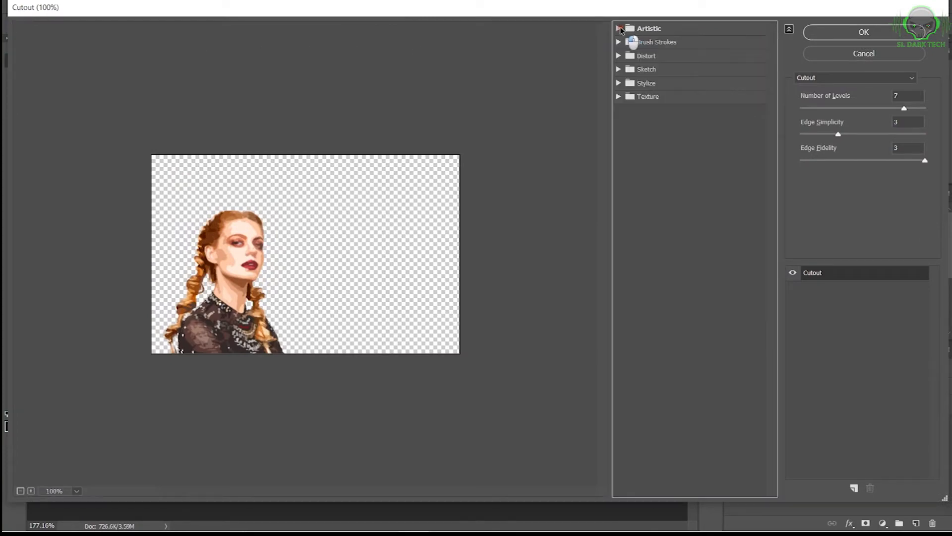
left_click(632, 29)
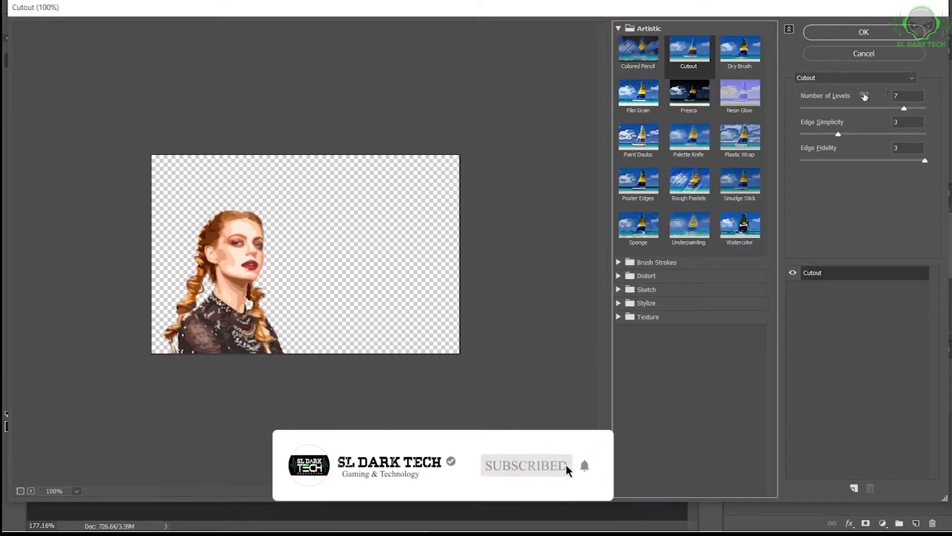
mouse_move(903, 109)
left_mouse_down()
mouse_move(888, 109)
mouse_move(898, 109)
left_mouse_up()
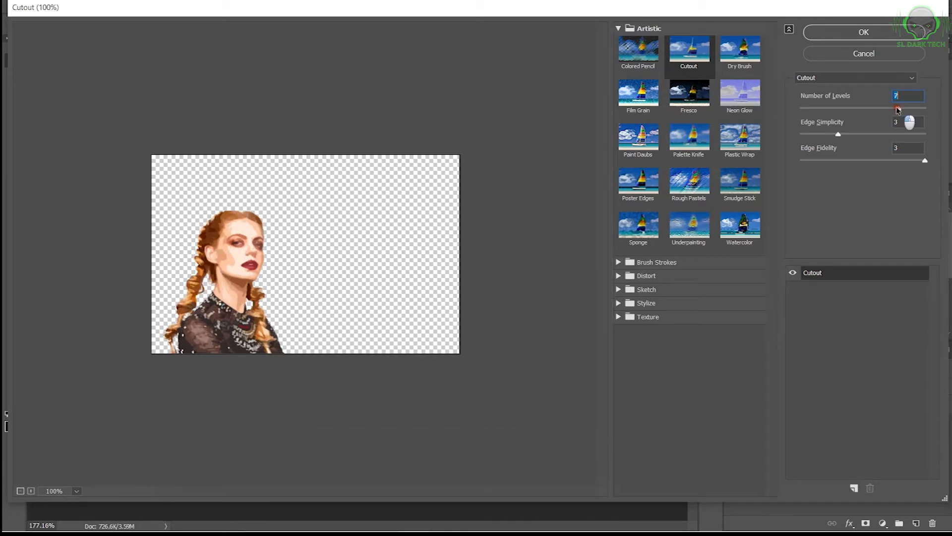
left_click_drag(838, 135, 848, 136)
left_click(919, 161)
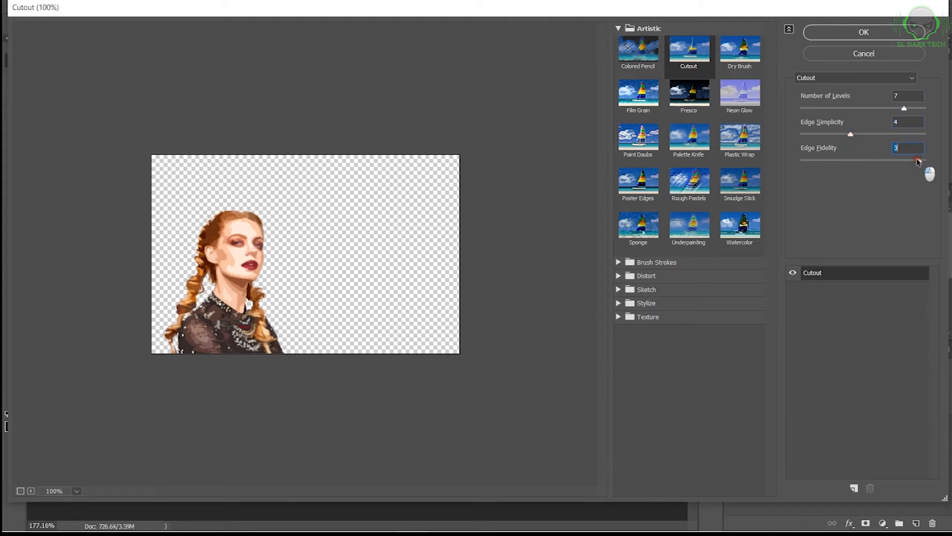
left_click_drag(918, 161, 887, 168)
left_click_drag(848, 137, 840, 138)
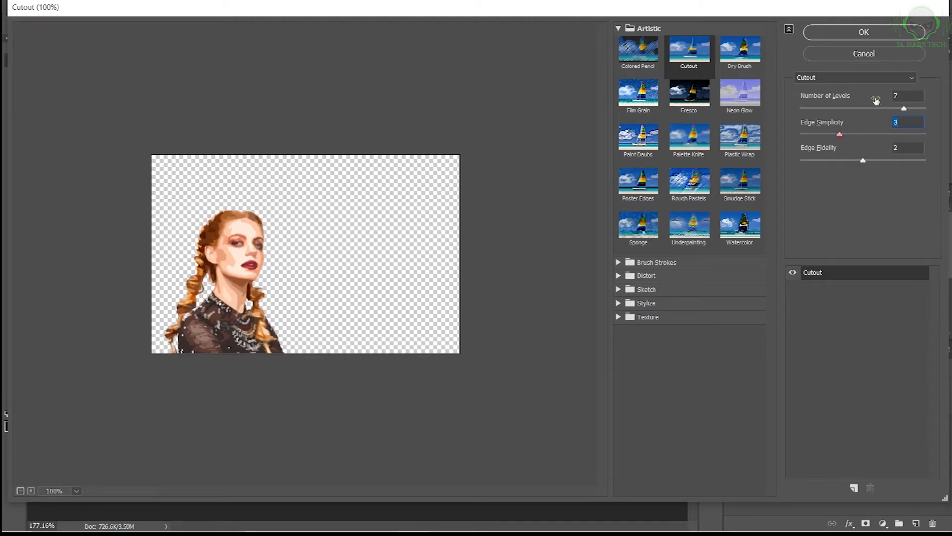
left_click(863, 33)
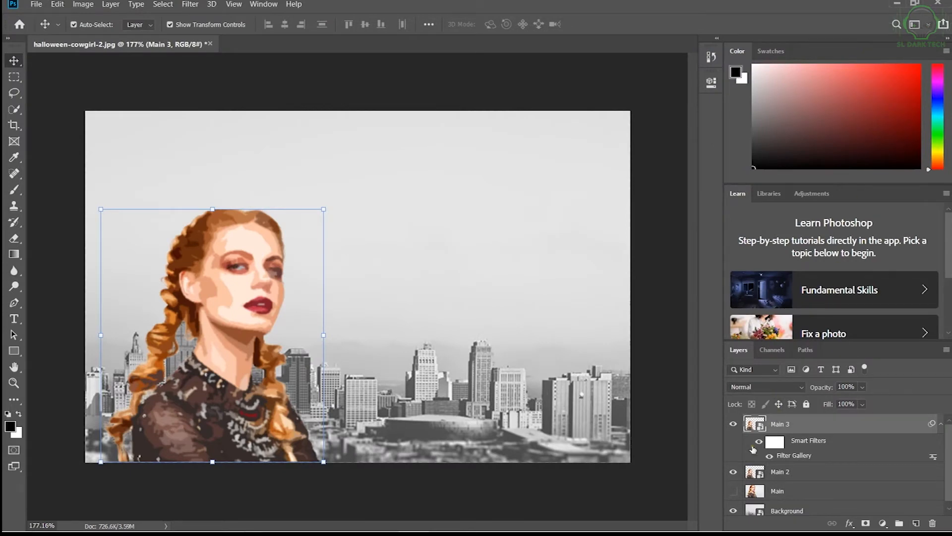
Compare the image with and without the Main 3 layer and set that layer's opacity to 60%.
left_click(732, 424)
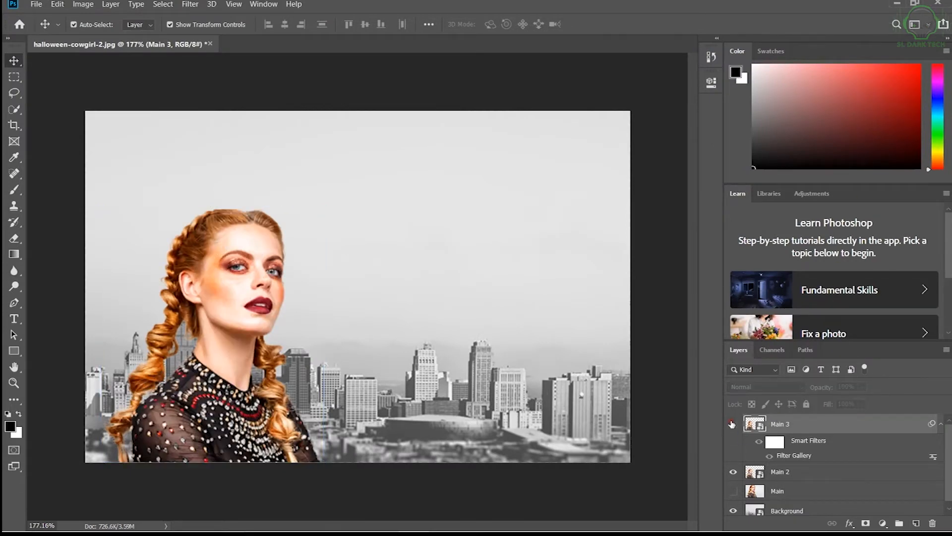
left_click(732, 424)
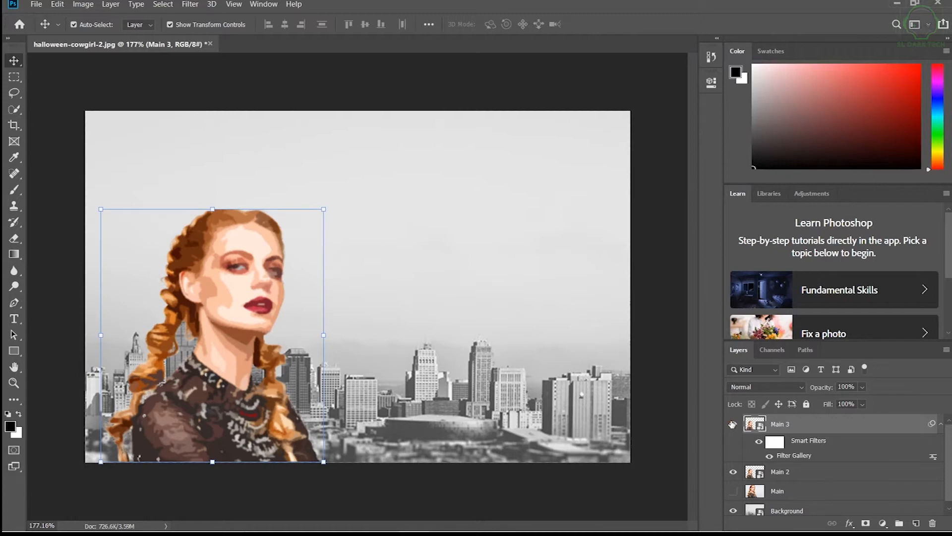
left_click_drag(821, 389, 800, 390)
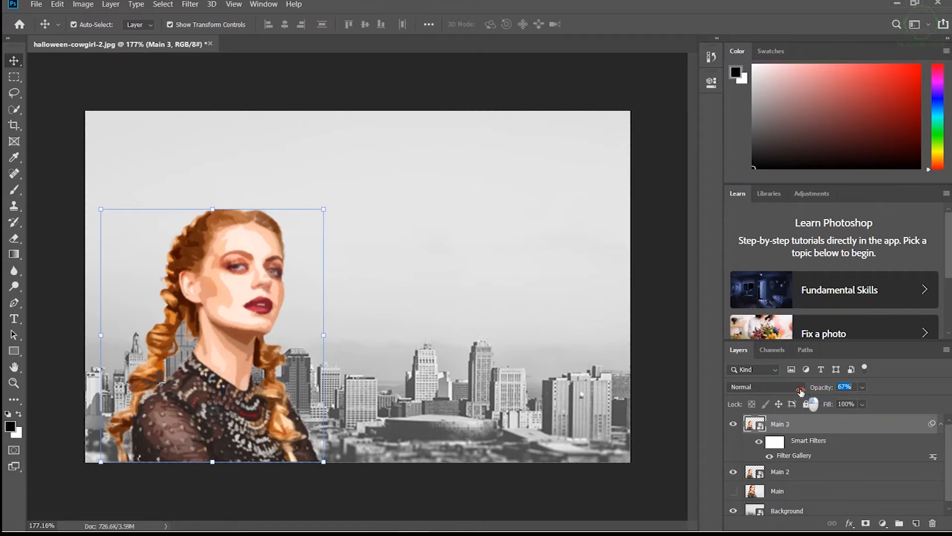
mouse_move(800, 391)
left_mouse_down()
mouse_move(813, 390)
mouse_move(793, 392)
mouse_move(819, 391)
mouse_move(800, 392)
left_mouse_up()
type("60")
key("Return")
Apply a Surface Blur to the Main 3 layer with a radius of 11 pixels and a threshold of 74 levels.
left_click(792, 426)
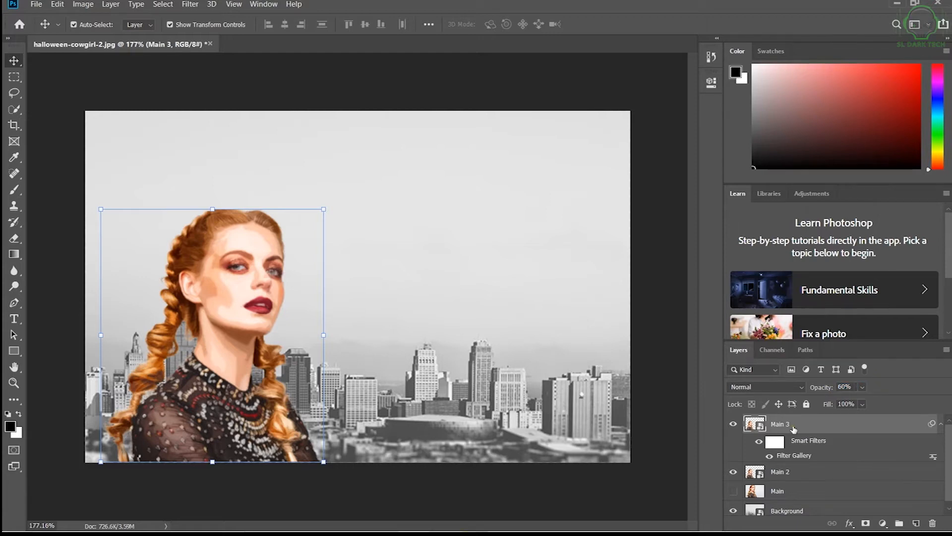
left_click(190, 4)
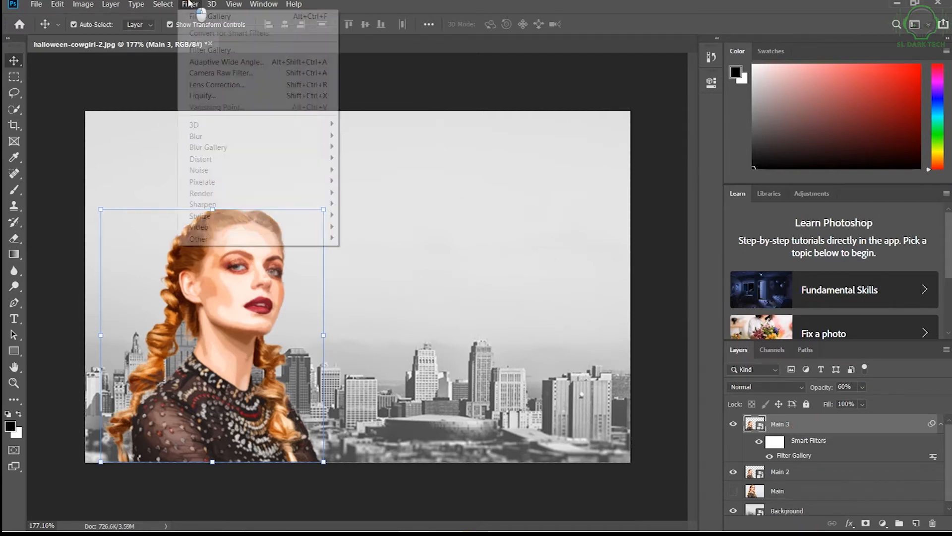
mouse_move(257, 136)
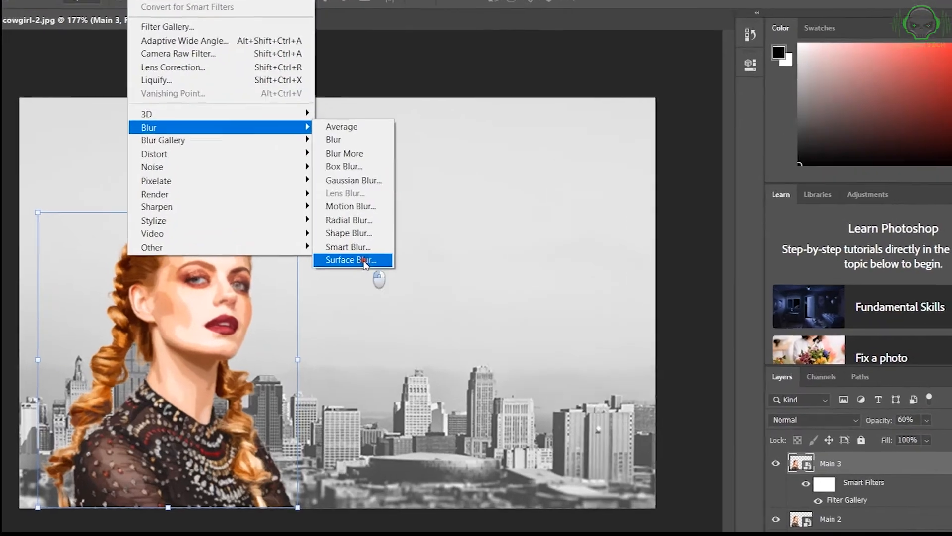
left_click(384, 252)
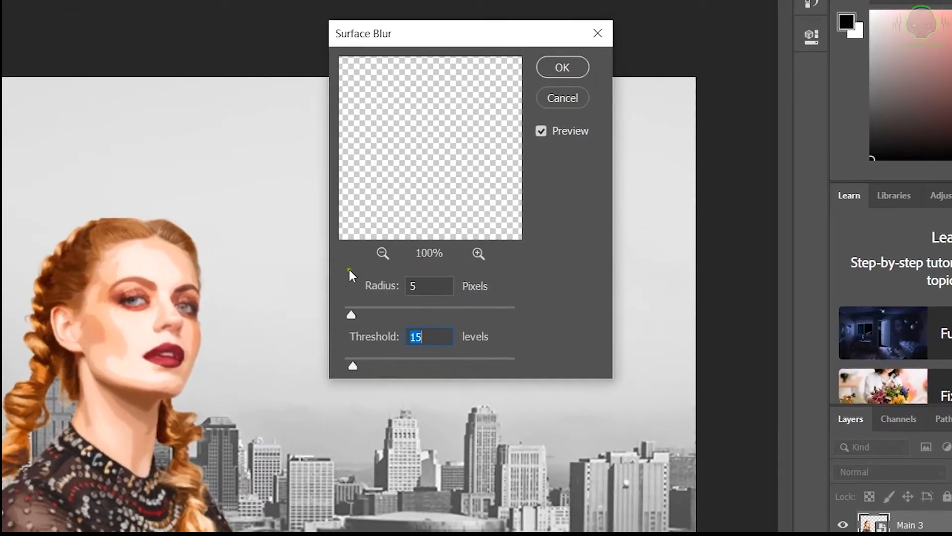
left_click_drag(356, 312, 362, 312)
left_click_drag(358, 364, 434, 367)
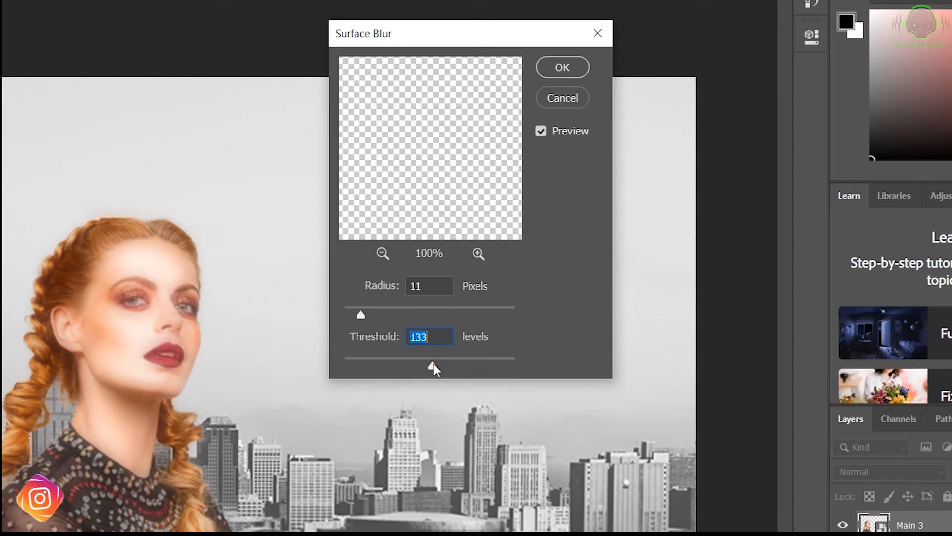
mouse_move(364, 314)
left_mouse_down()
mouse_move(374, 313)
mouse_move(362, 314)
left_mouse_up()
left_click_drag(433, 366, 394, 365)
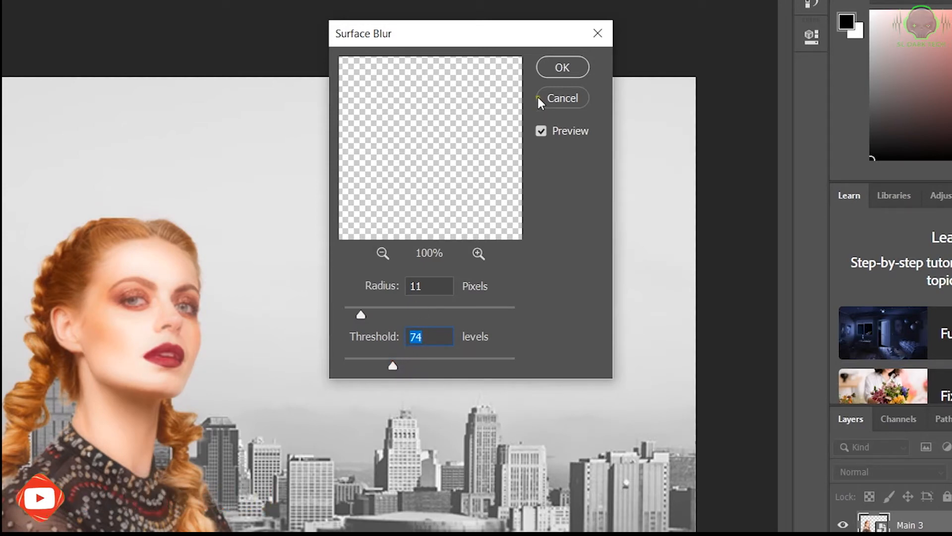
left_click(558, 70)
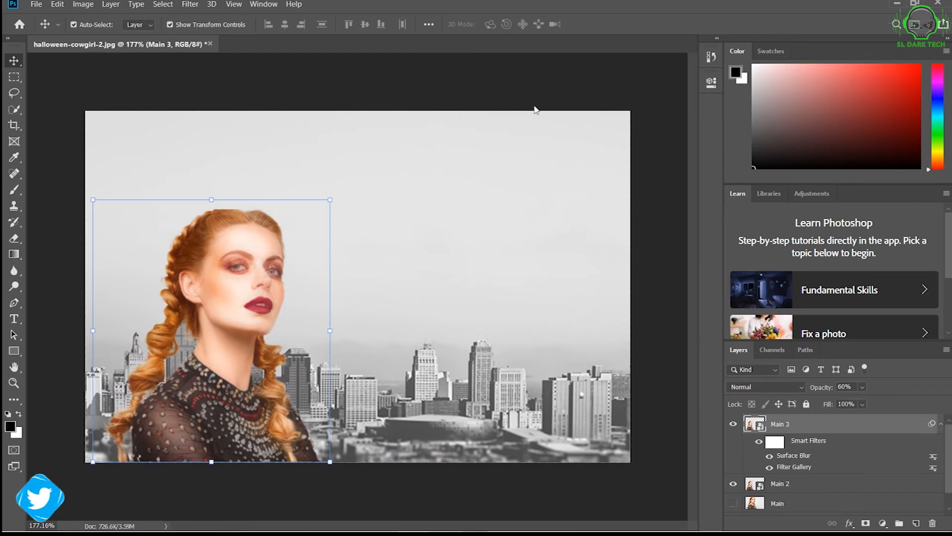
Set the Main 3 layer's opacity to 68%.
mouse_move(818, 391)
left_mouse_down()
mouse_move(837, 391)
mouse_move(828, 391)
left_mouse_up()
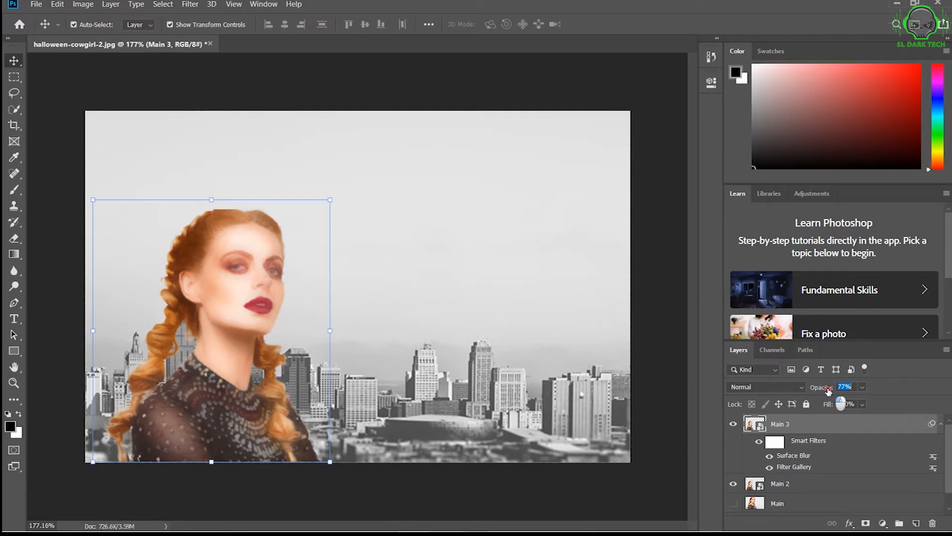
left_click_drag(828, 391, 825, 392)
mouse_move(825, 386)
left_mouse_down()
mouse_move(804, 390)
mouse_move(816, 391)
left_mouse_up()
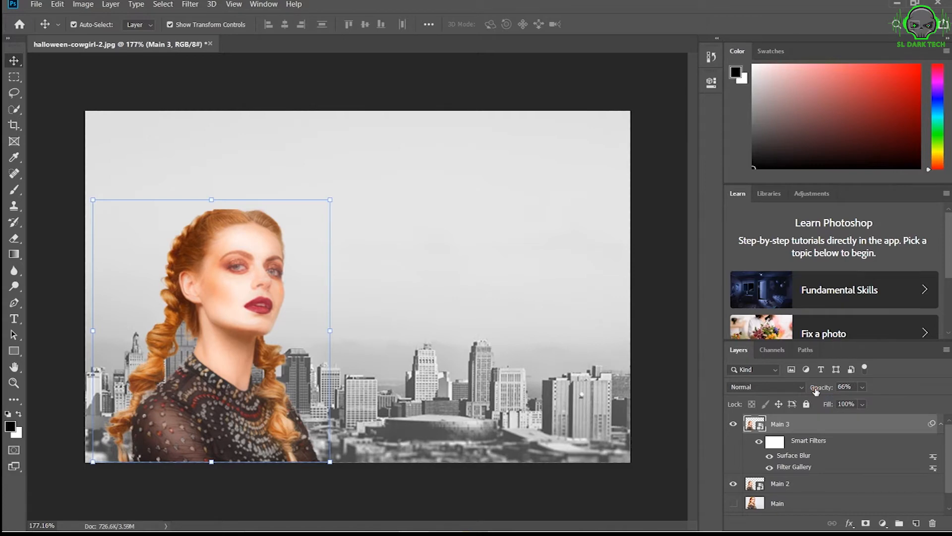
left_click_drag(818, 391, 819, 392)
Apply Shadows/Highlights to the Main 3 layer with shadows amount 21%, tone 21% and radius 24 px, and colour and midtone at -35.
left_click(81, 5)
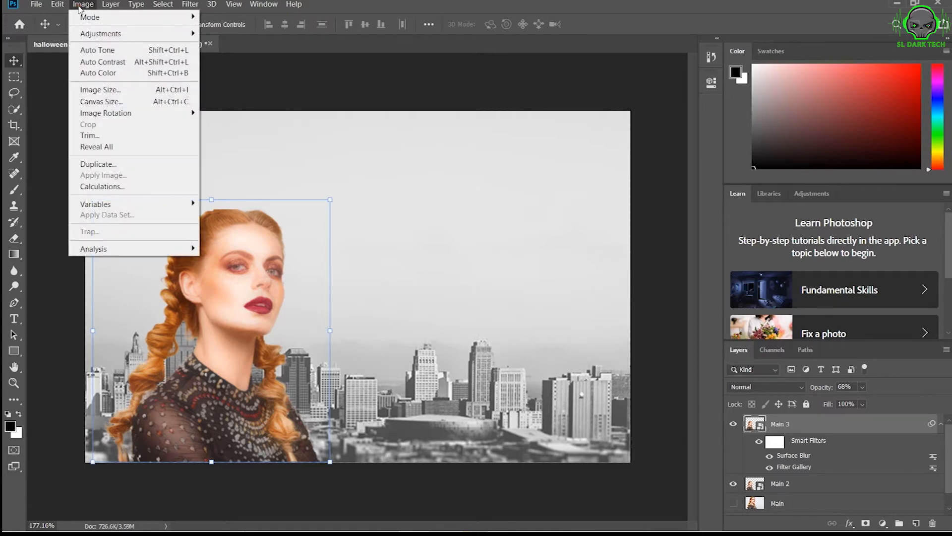
mouse_move(106, 34)
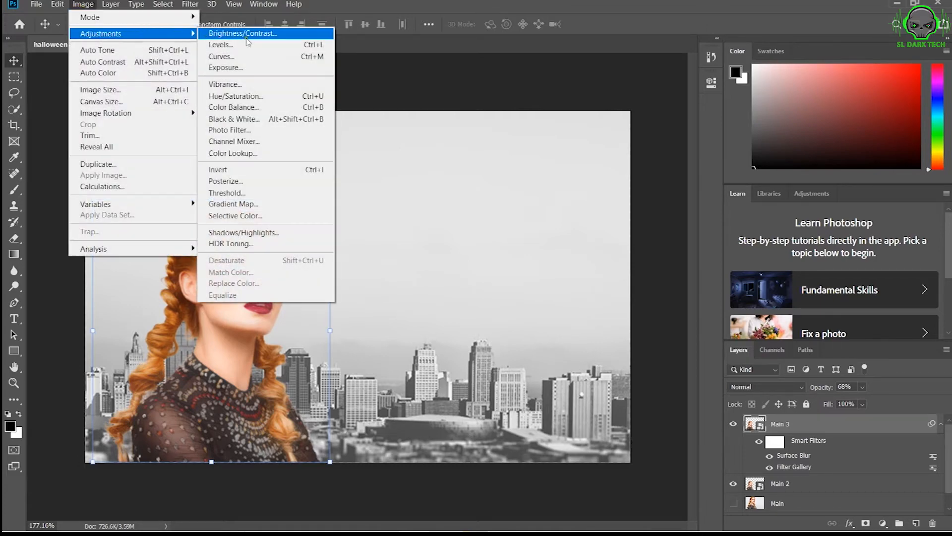
left_click(279, 232)
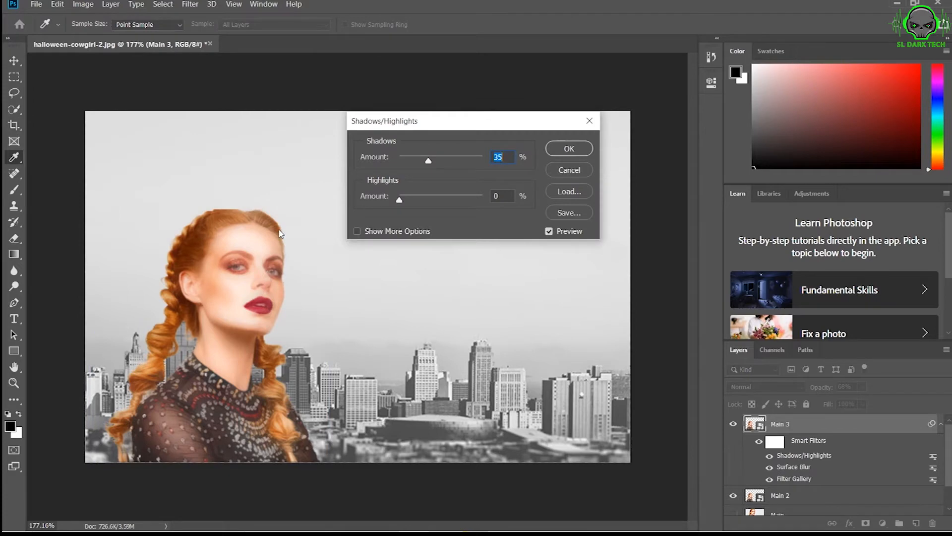
left_click(356, 232)
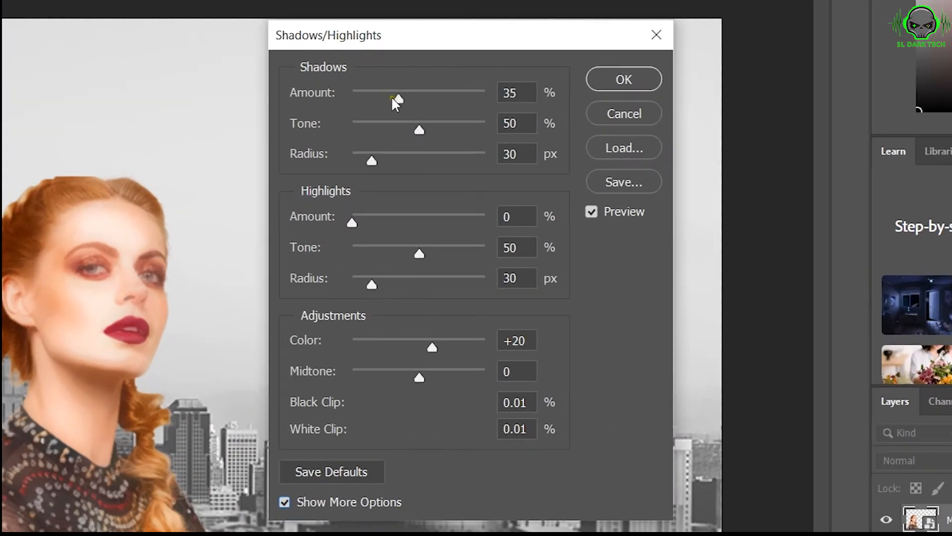
left_click_drag(429, 160, 427, 159)
left_click_drag(400, 97, 367, 162)
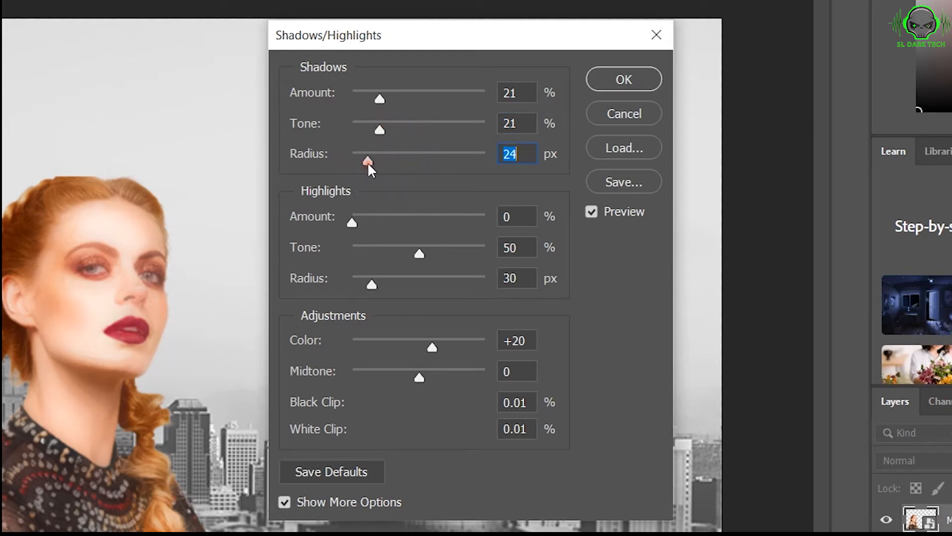
left_click_drag(431, 353, 395, 342)
left_click_drag(419, 377, 395, 377)
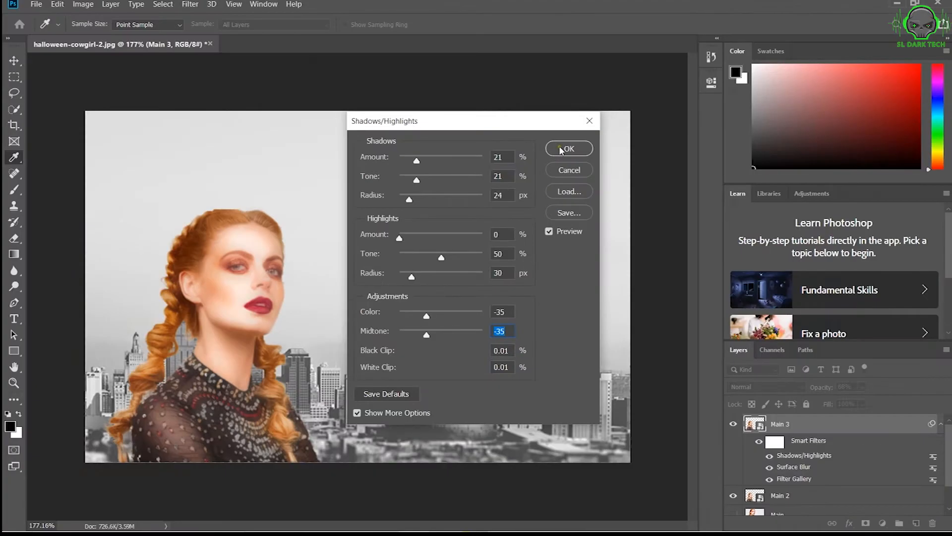
left_click(624, 80)
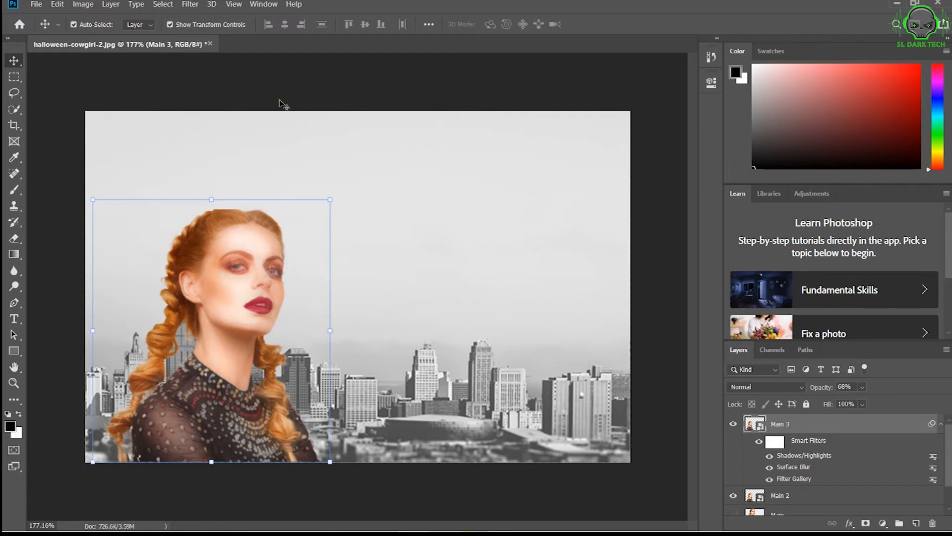
Sharpen the Main 3 layer with an Unsharp Mask, using a larger radius and a raised threshold.
left_click(190, 5)
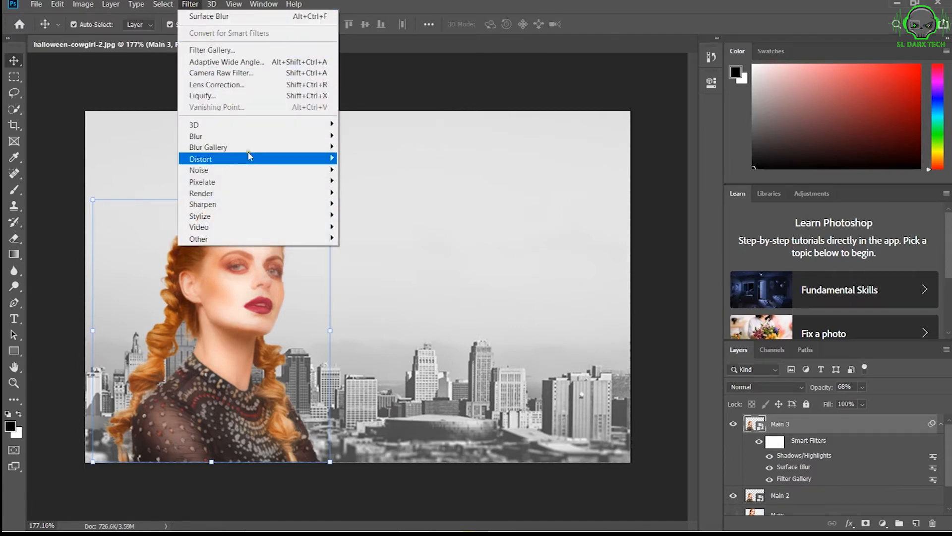
mouse_move(270, 205)
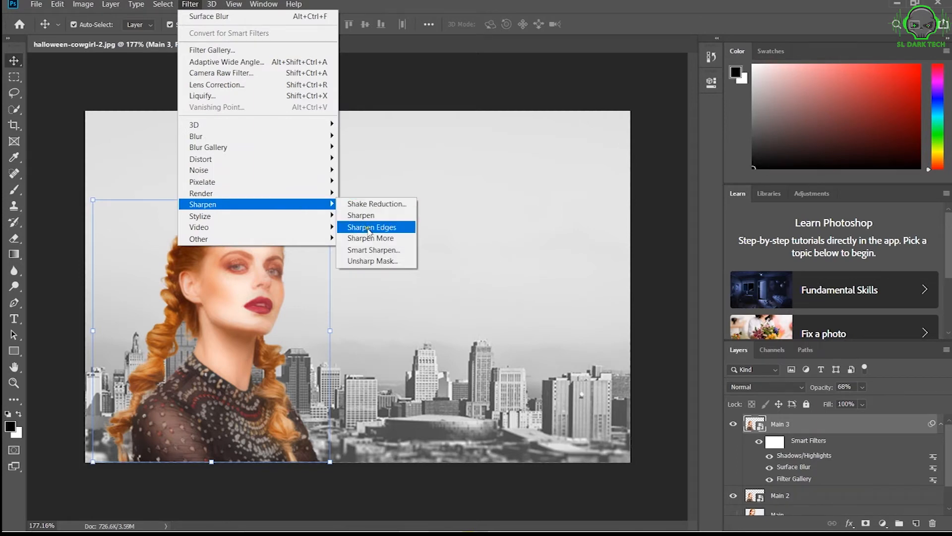
left_click(374, 262)
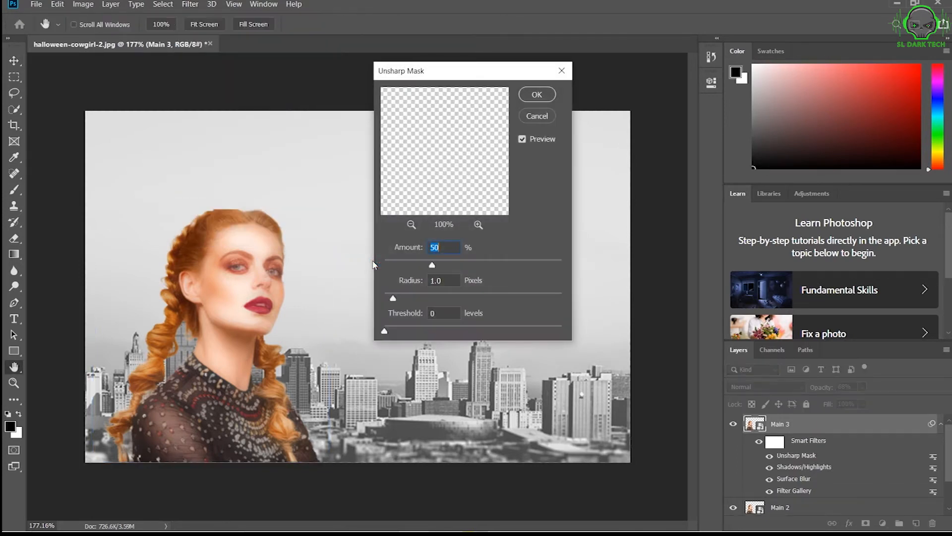
mouse_move(433, 263)
left_mouse_down()
mouse_move(411, 266)
mouse_move(466, 266)
mouse_move(431, 266)
left_mouse_up()
mouse_move(398, 298)
left_mouse_down()
mouse_move(421, 298)
mouse_move(413, 298)
left_mouse_up()
left_click_drag(384, 332, 407, 330)
left_click_drag(413, 298, 406, 298)
left_click(427, 267)
left_click(531, 141)
left_click(541, 95)
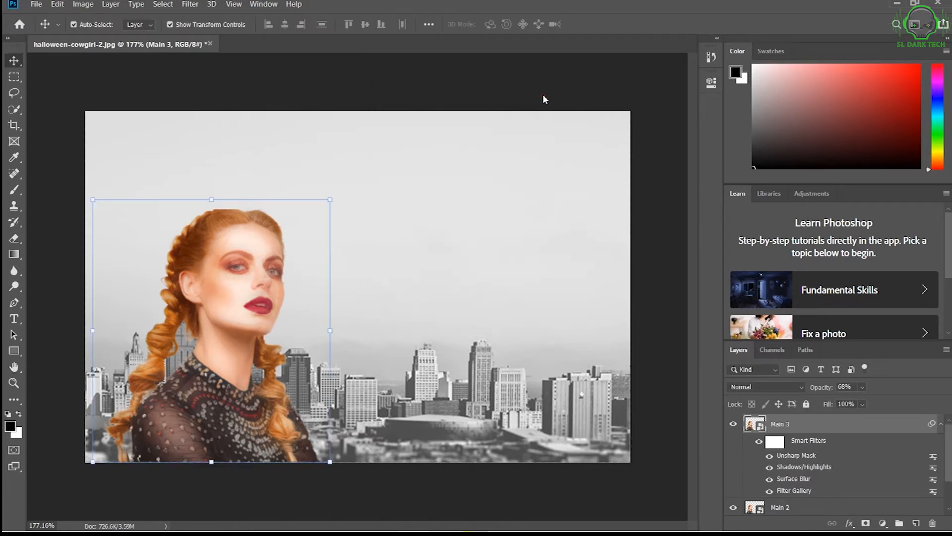
Apply a Diffuse filter in Anisotropic mode to the Main 3 layer after comparing the other diffuse modes.
left_click(190, 4)
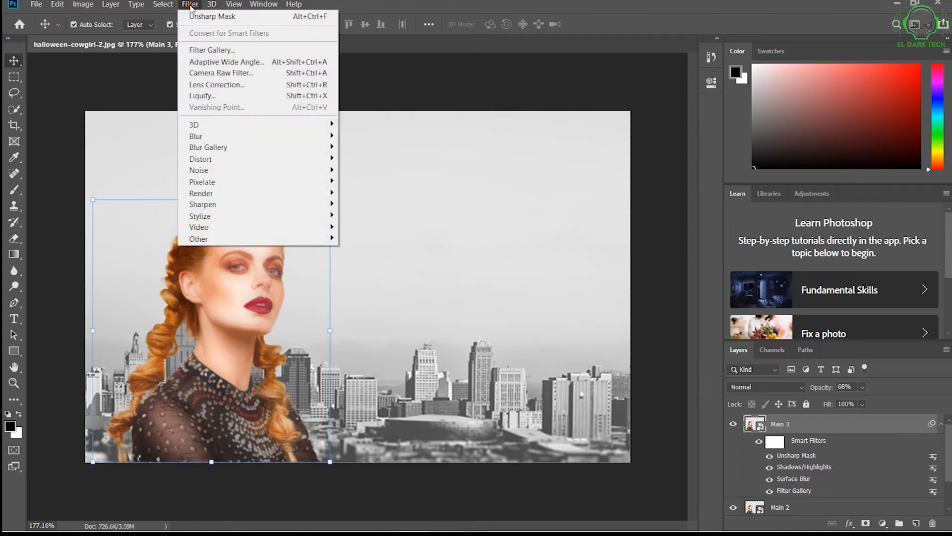
mouse_move(258, 219)
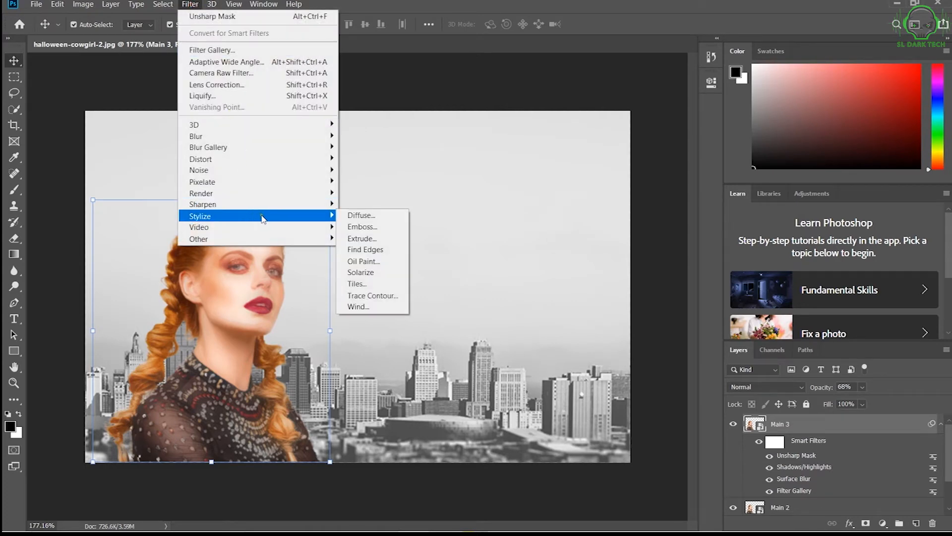
left_click(365, 217)
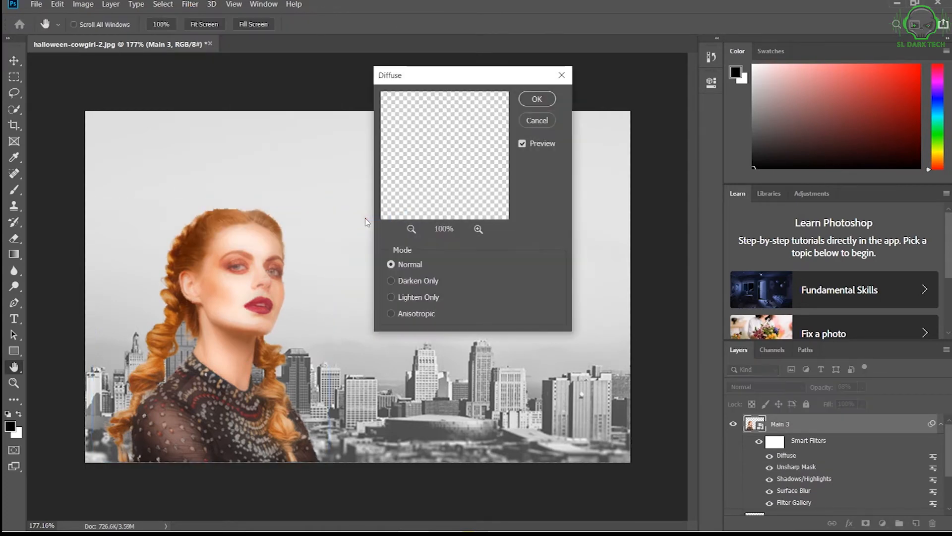
left_click(414, 312)
left_click_drag(453, 181, 471, 155)
left_click(405, 265)
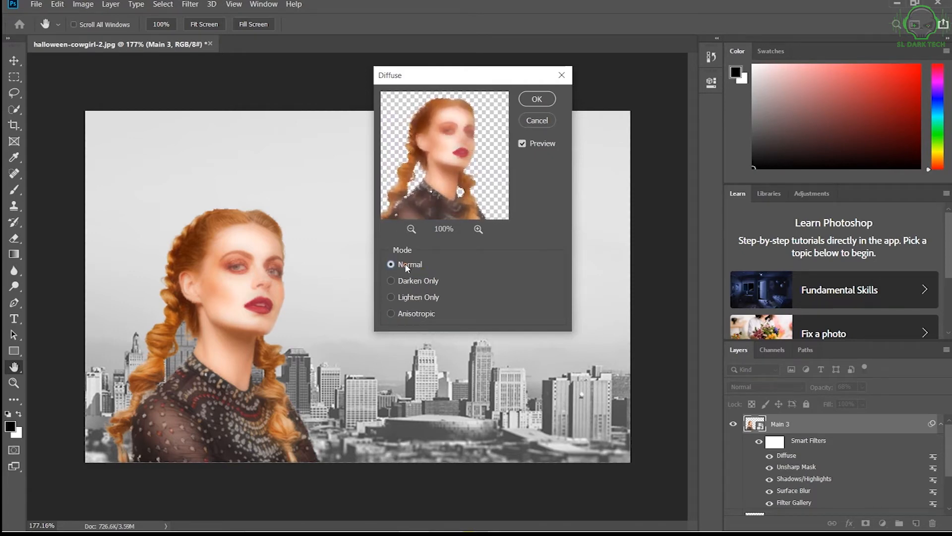
left_click(406, 280)
left_click(408, 299)
left_click(410, 317)
left_click(537, 99)
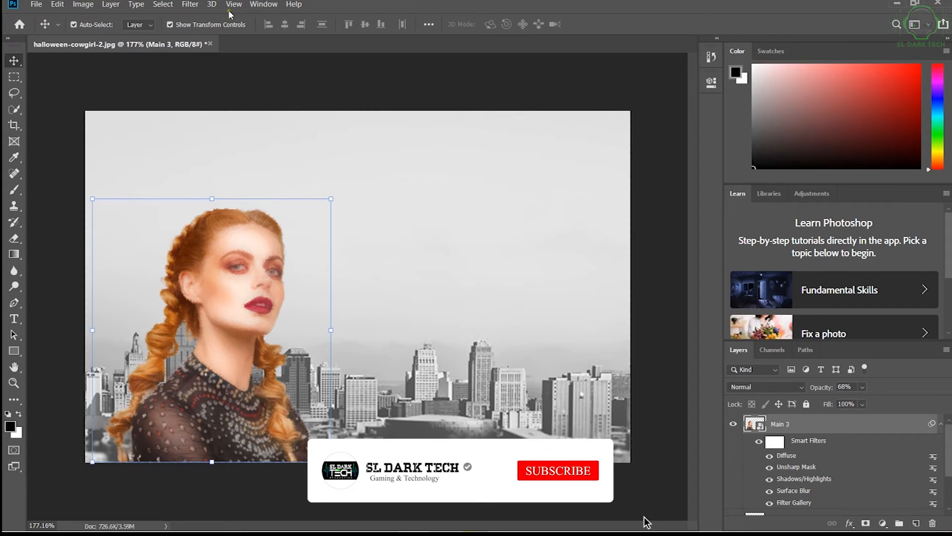
Start an Oil Paint filter on the Main 3 layer and centre its preview on the woman.
left_click(190, 4)
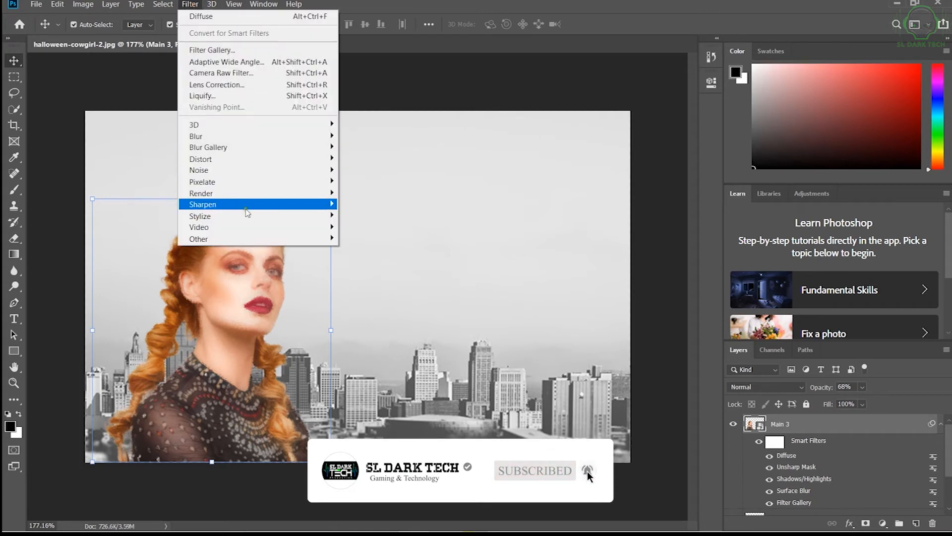
mouse_move(248, 215)
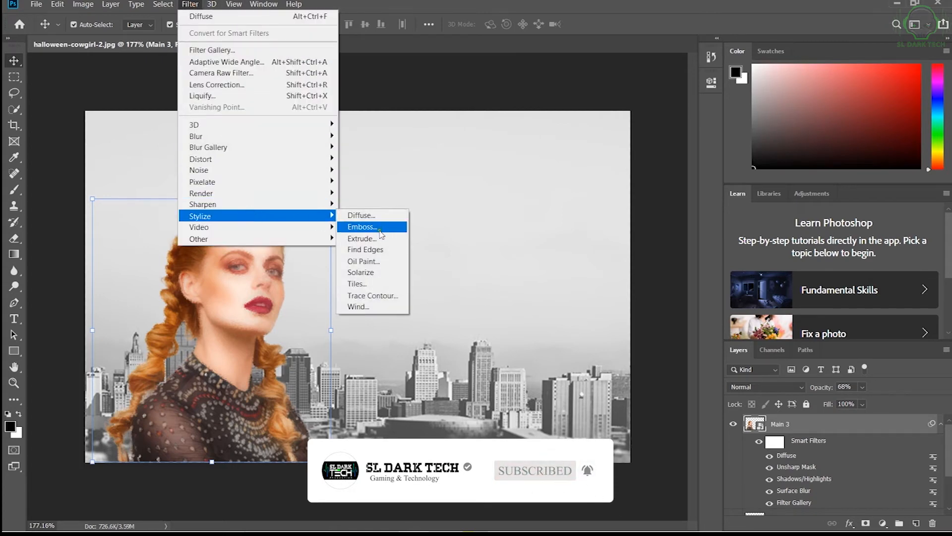
left_click(380, 261)
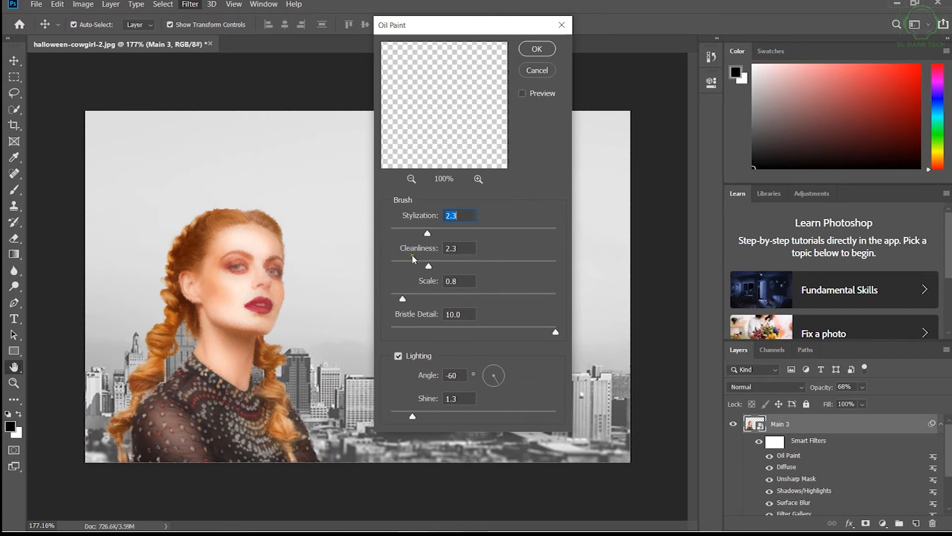
left_click_drag(403, 123, 499, 150)
left_click_drag(441, 133, 494, 135)
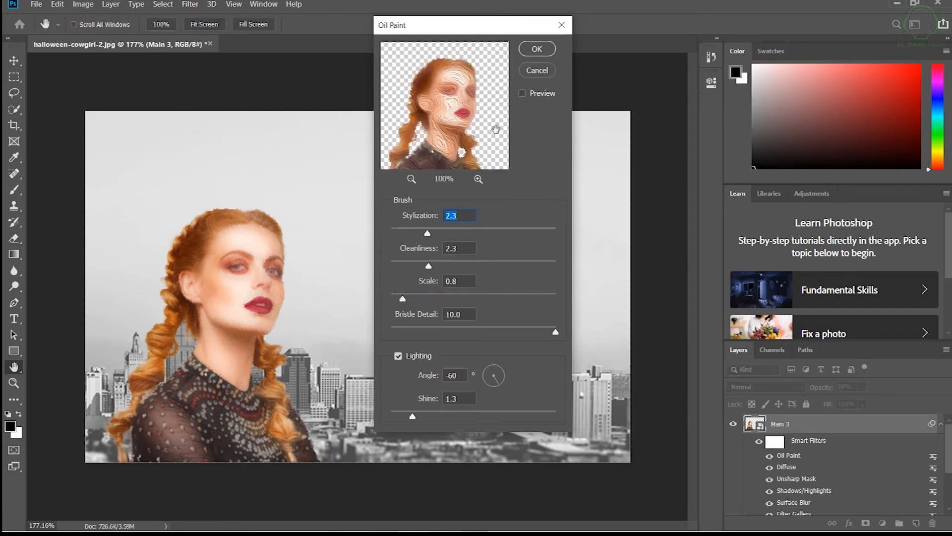
Try Oil Paint brush settings of stylization 0.9, cleanliness 3.3, scale 0.4 and bristle detail 7.7.
left_click_drag(402, 298, 391, 298)
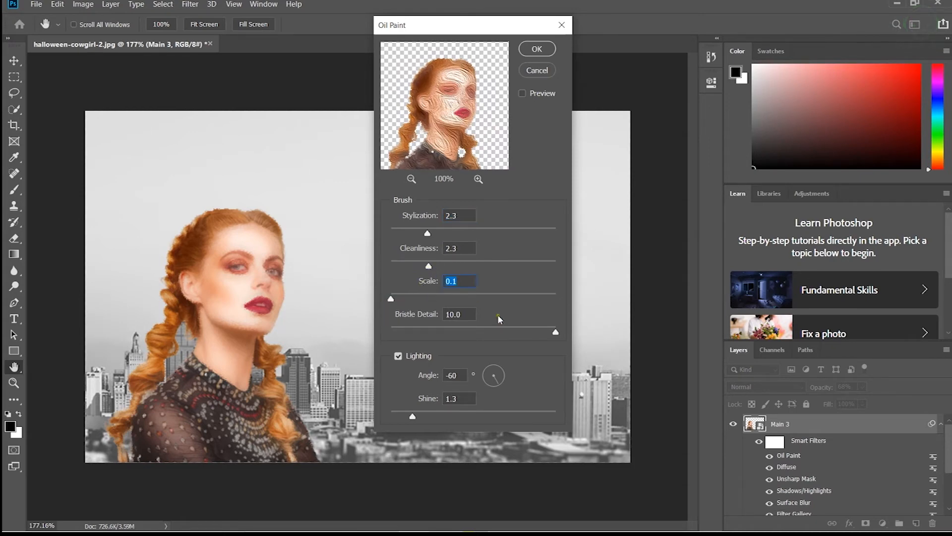
left_click_drag(552, 332, 365, 329)
left_click_drag(430, 267, 489, 266)
left_click_drag(427, 233, 404, 234)
left_click_drag(488, 266, 445, 267)
mouse_move(391, 298)
left_mouse_down()
mouse_move(420, 301)
mouse_move(396, 299)
left_mouse_up()
left_click_drag(392, 332, 519, 346)
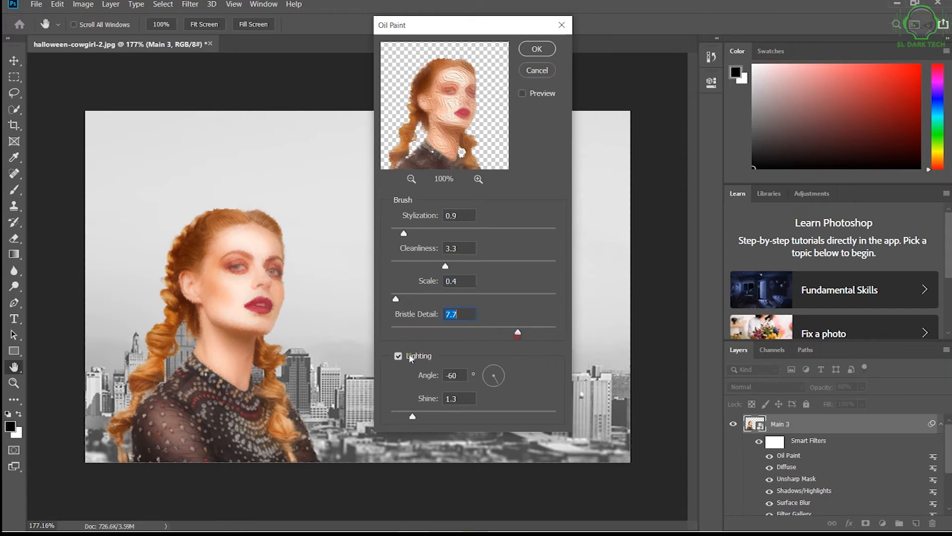
Turn off the Oil Paint lighting and set cleanliness to 2.2, scale to 0.1 and bristle detail to 8.1.
left_click(397, 356)
mouse_move(518, 332)
left_mouse_down()
mouse_move(456, 334)
mouse_move(524, 333)
left_mouse_up()
mouse_move(396, 299)
left_mouse_down()
mouse_move(432, 300)
mouse_move(399, 300)
left_mouse_up()
left_click_drag(447, 269, 428, 271)
left_click_drag(399, 299, 384, 305)
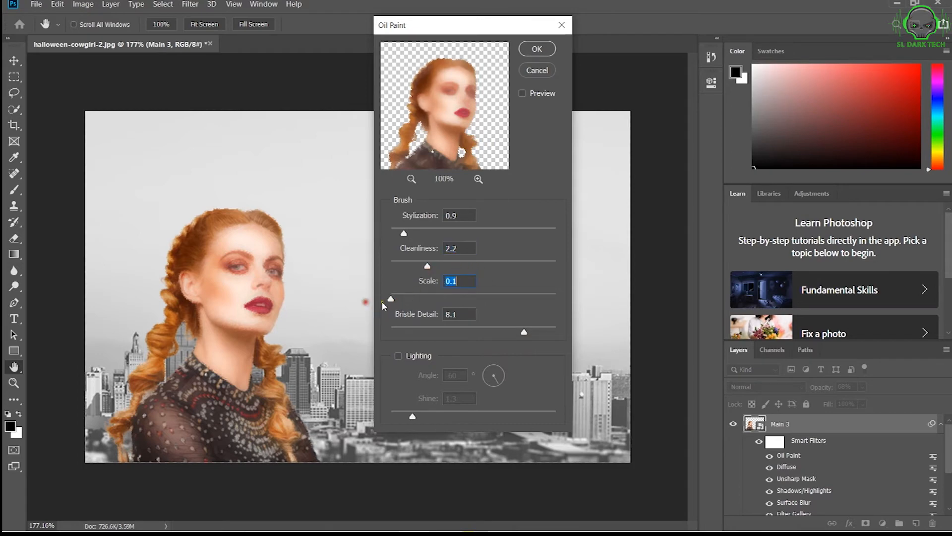
Apply the Oil Paint filter with stylization 1.7, scale 0.3 and a low bristle detail.
left_click_drag(523, 332, 382, 334)
left_click_drag(403, 233, 472, 238)
left_click(478, 178)
left_click(478, 179)
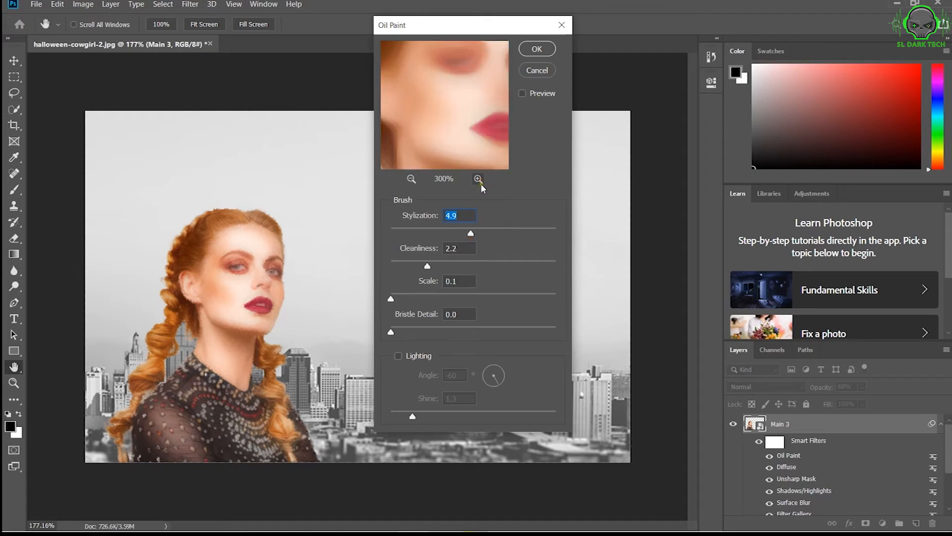
left_click_drag(470, 233, 419, 240)
mouse_move(390, 298)
left_mouse_down()
mouse_move(412, 300)
mouse_move(394, 300)
left_mouse_up()
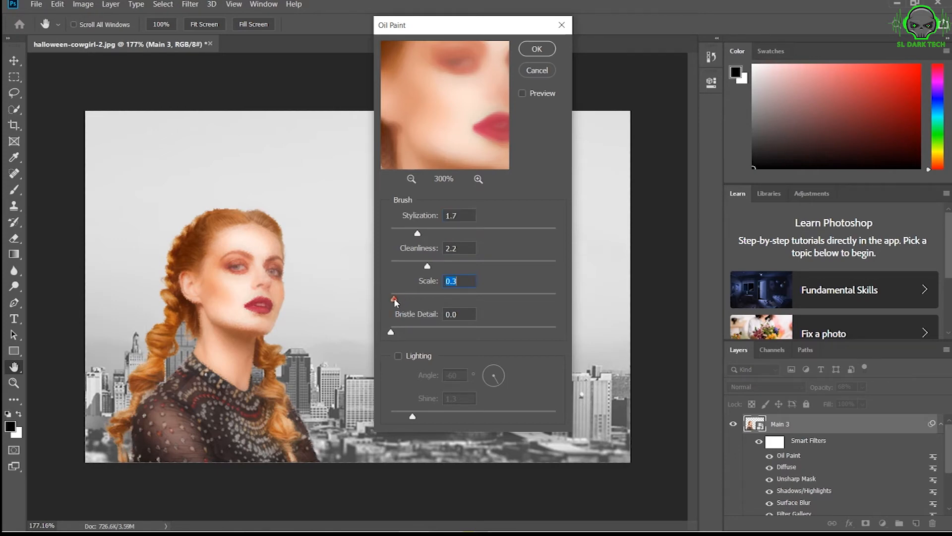
left_click_drag(391, 331, 435, 335)
left_click(531, 53)
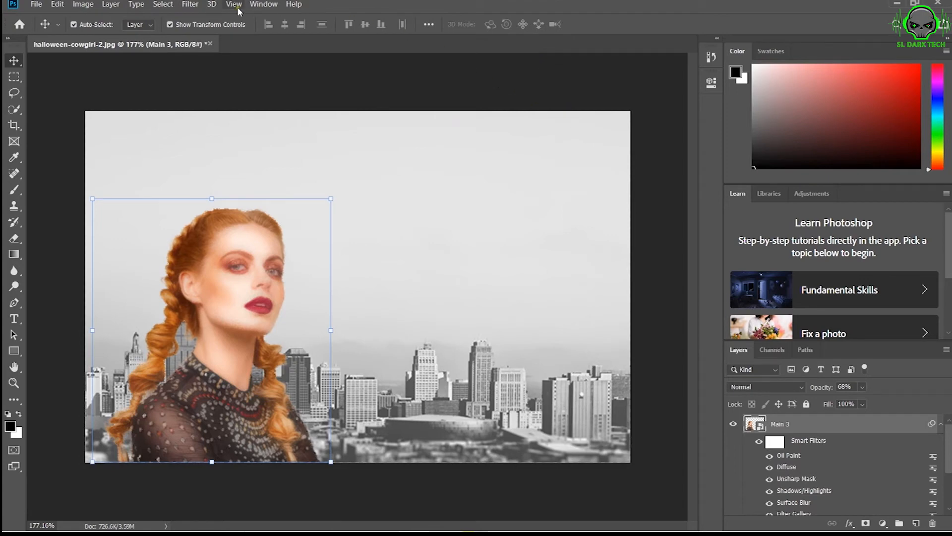
Apply the Filter Gallery's Cutout effect to the Main 3 layer with 8 levels and an edge simplicity of 1.
left_click(196, 8)
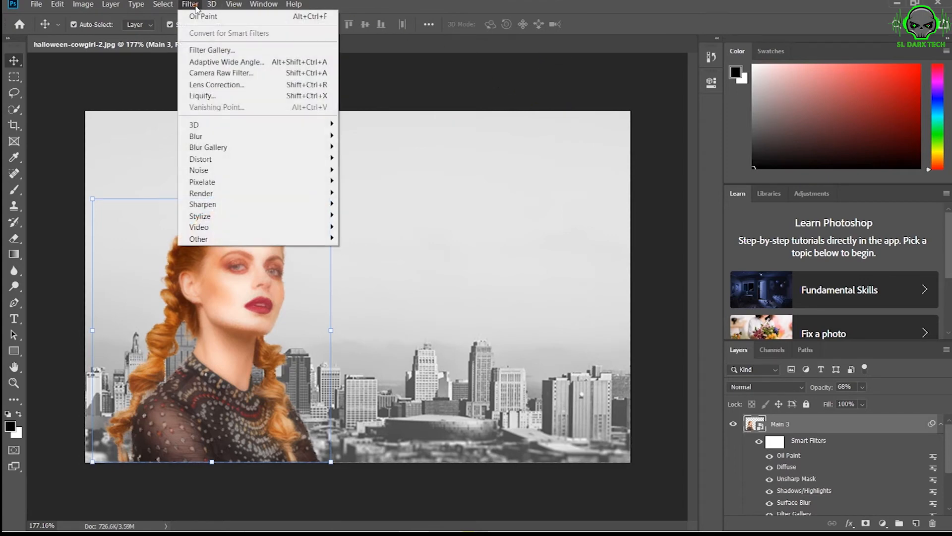
left_click(223, 52)
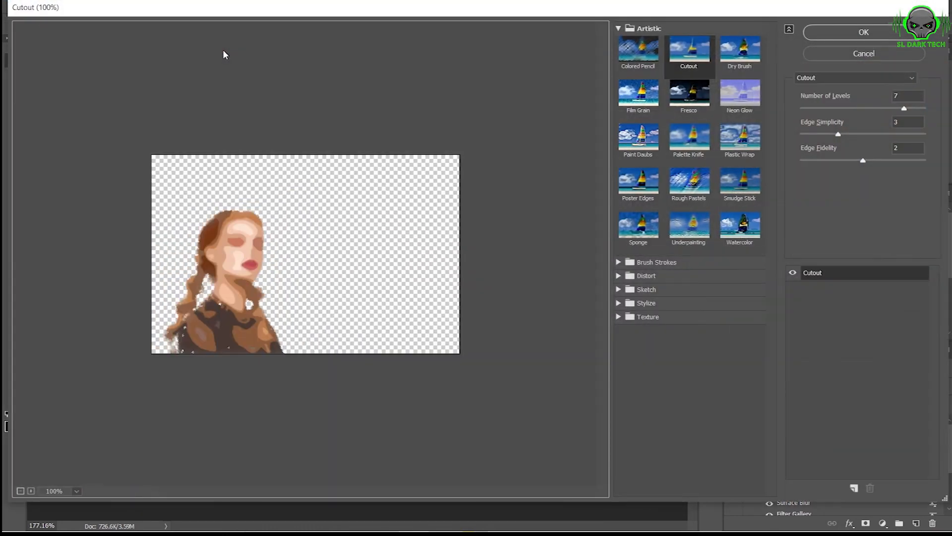
left_click(680, 62)
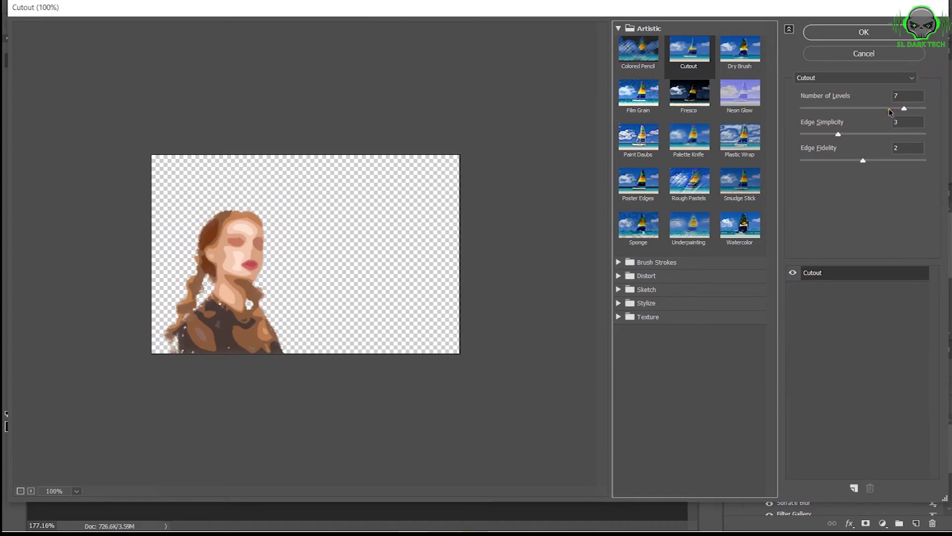
left_click_drag(882, 108, 935, 119)
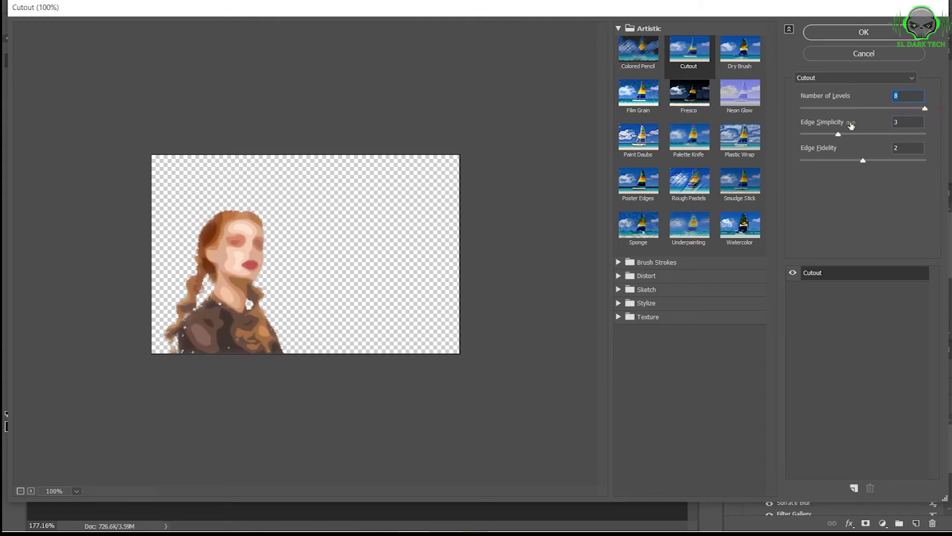
left_click_drag(838, 134, 818, 144)
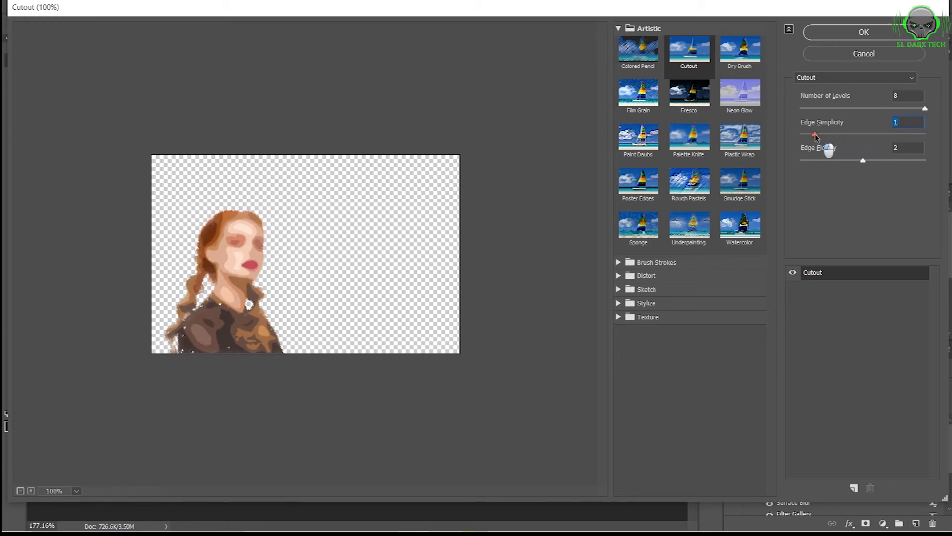
left_click_drag(864, 164, 884, 164)
left_click(881, 38)
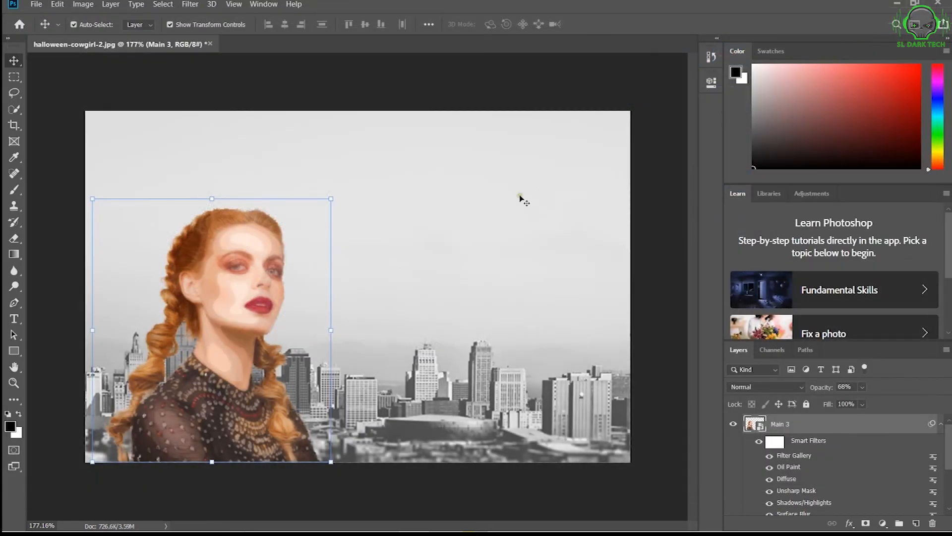
Try other opacities on the Main 3 layer, return it to 68% and collapse its smart filter list.
mouse_move(823, 388)
left_mouse_down()
mouse_move(838, 388)
mouse_move(816, 386)
mouse_move(831, 384)
left_mouse_up()
left_click_drag(831, 384, 825, 383)
left_click(942, 424)
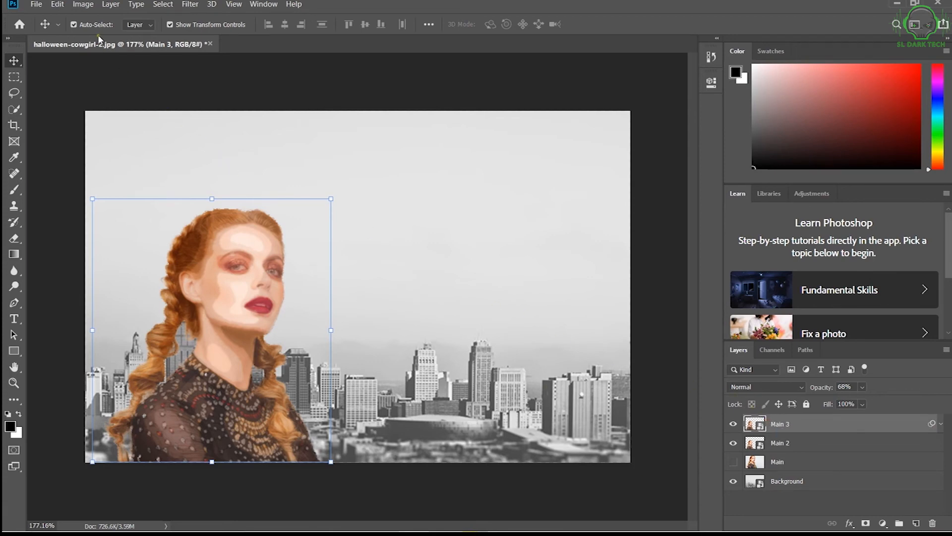
Apply an S-shaped RGB Curves adjustment to the Main 3 layer with points at input 173, output 192 and input 69, output 60.
left_click(83, 5)
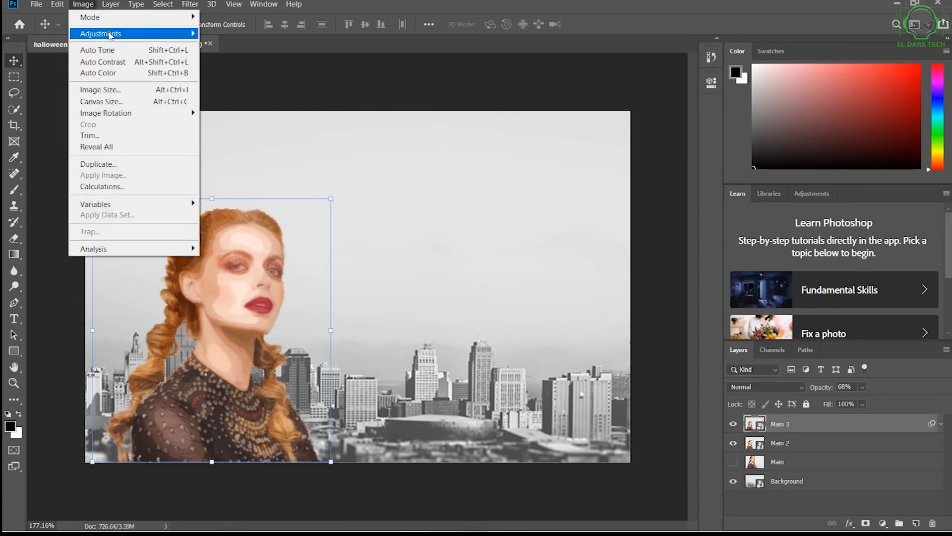
mouse_move(110, 34)
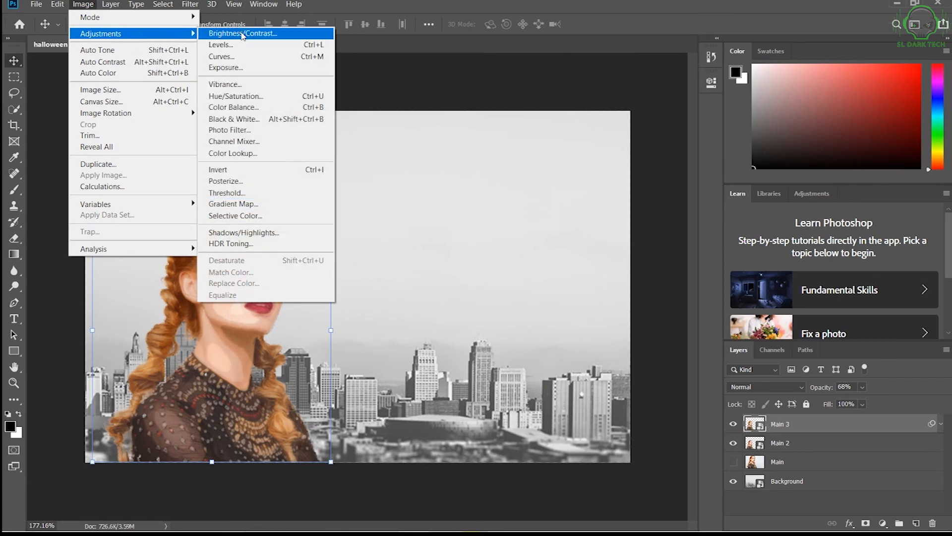
left_click(244, 57)
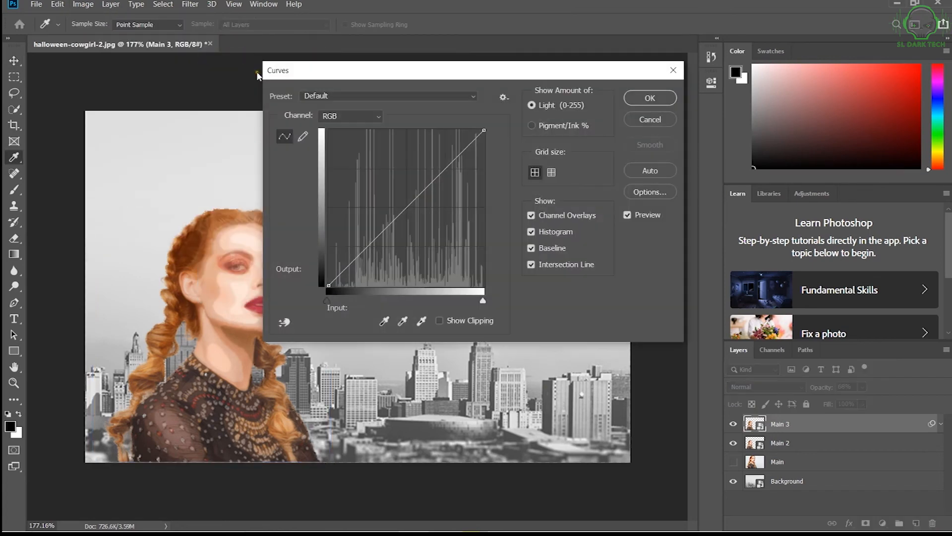
left_click(440, 171)
left_click_drag(439, 172, 434, 167)
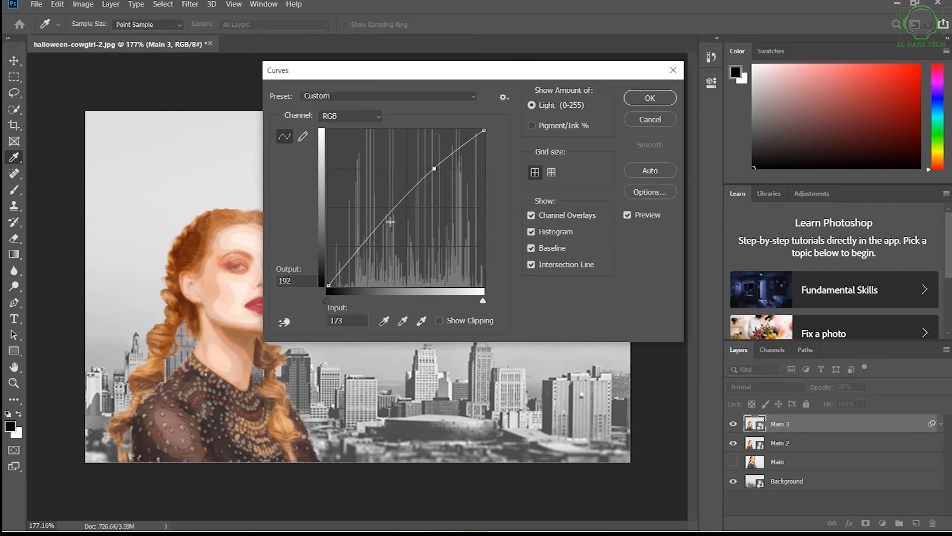
left_click_drag(363, 242, 373, 250)
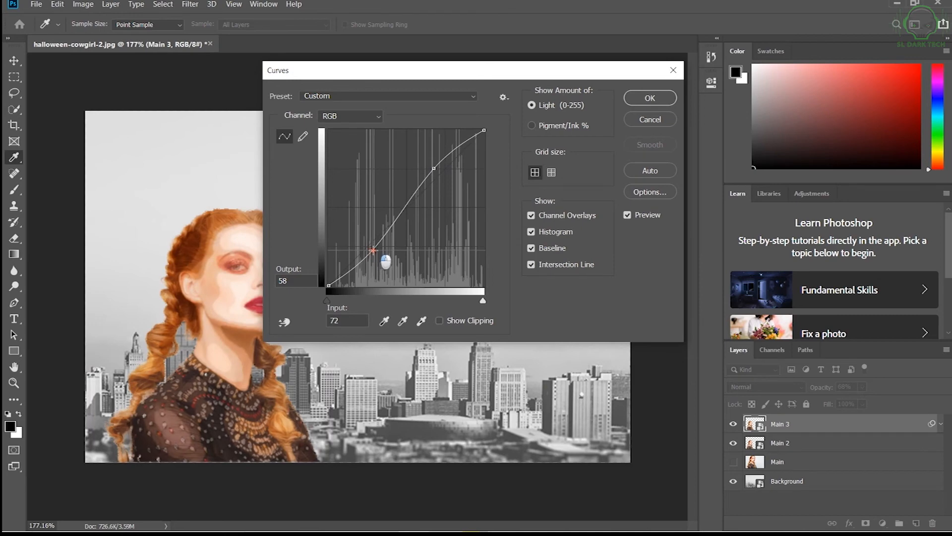
left_click_drag(373, 250, 371, 249)
left_click(633, 105)
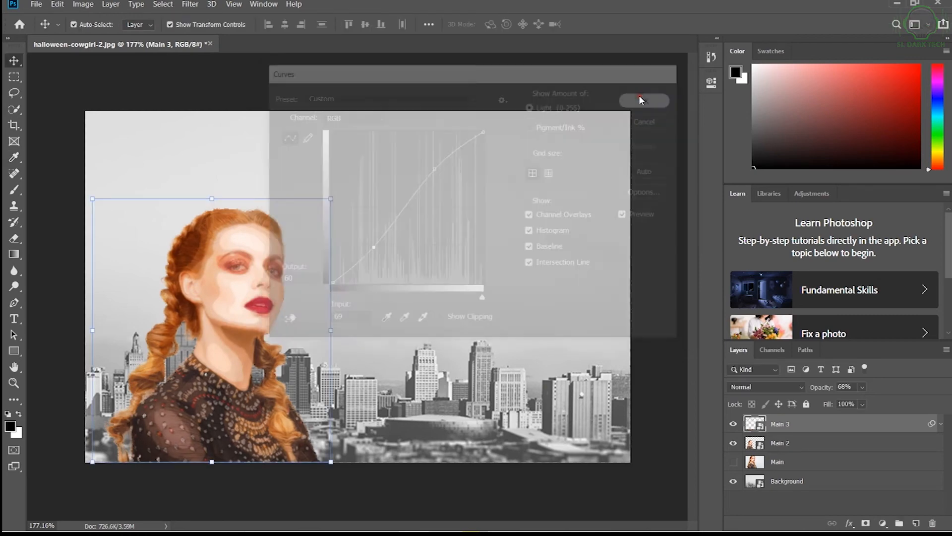
Apply Brightness/Contrast to the Main 3 layer with brightness -47 and contrast -16.
left_click(82, 4)
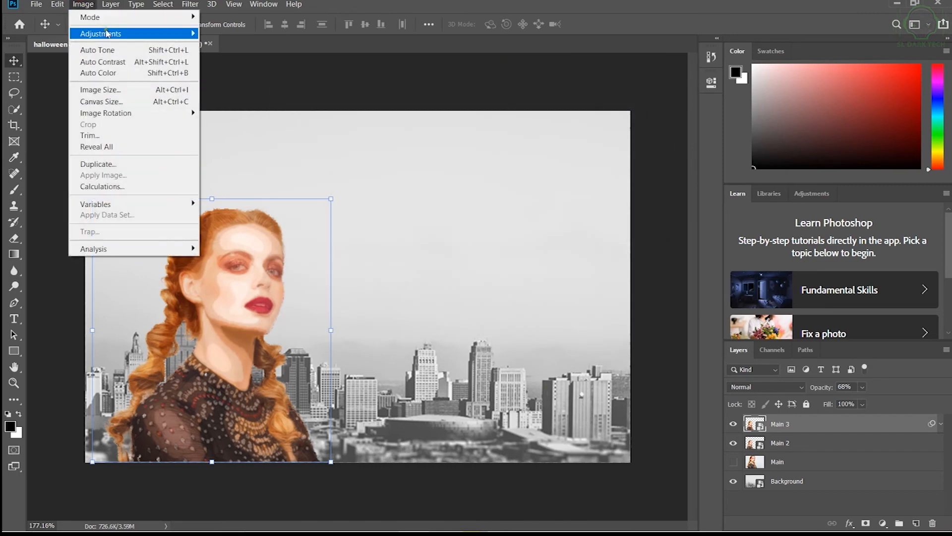
mouse_move(110, 35)
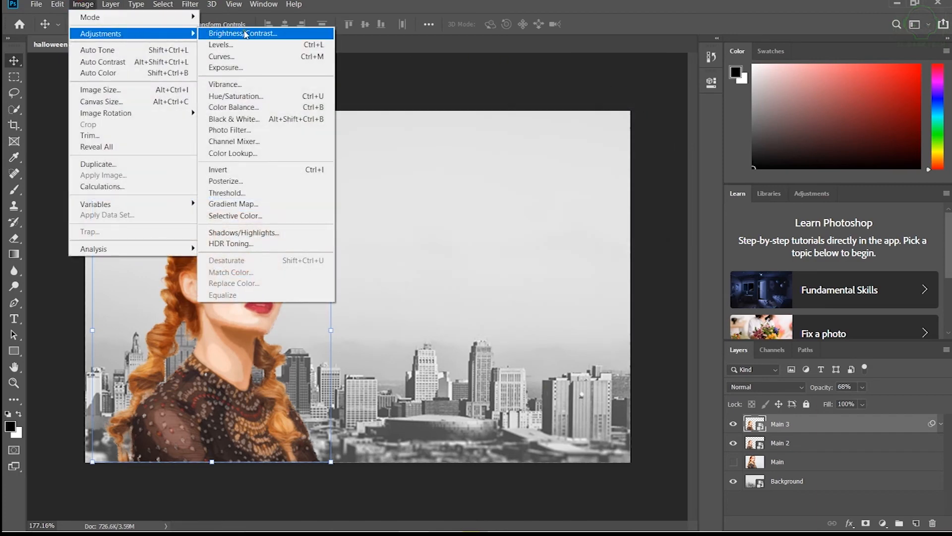
left_click(245, 34)
left_click_drag(444, 163, 425, 193)
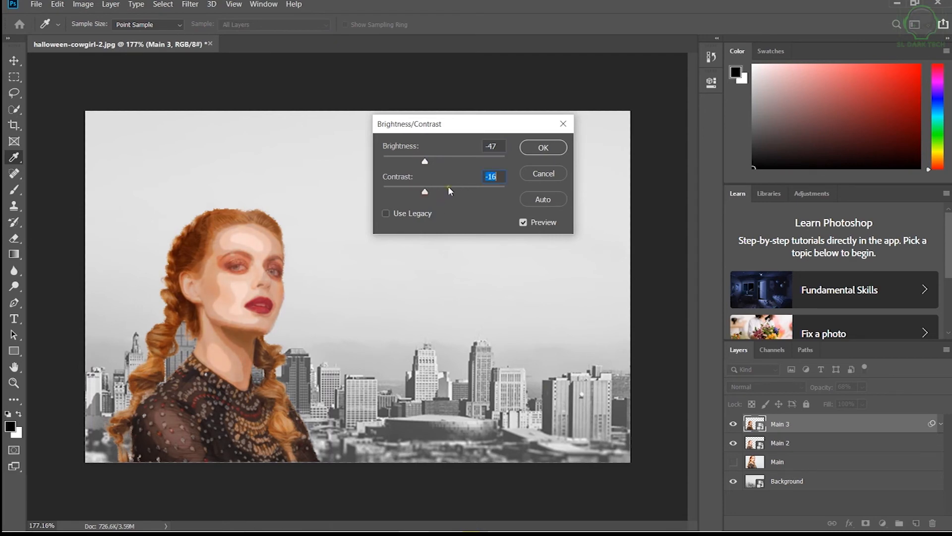
left_click(549, 146)
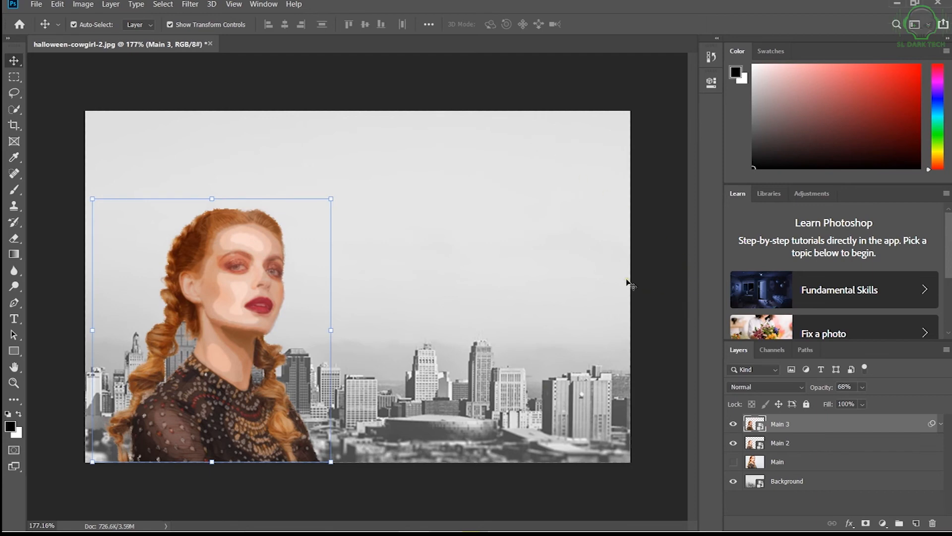
Add a Color Lookup adjustment layer directly above the Background layer.
left_click(602, 289)
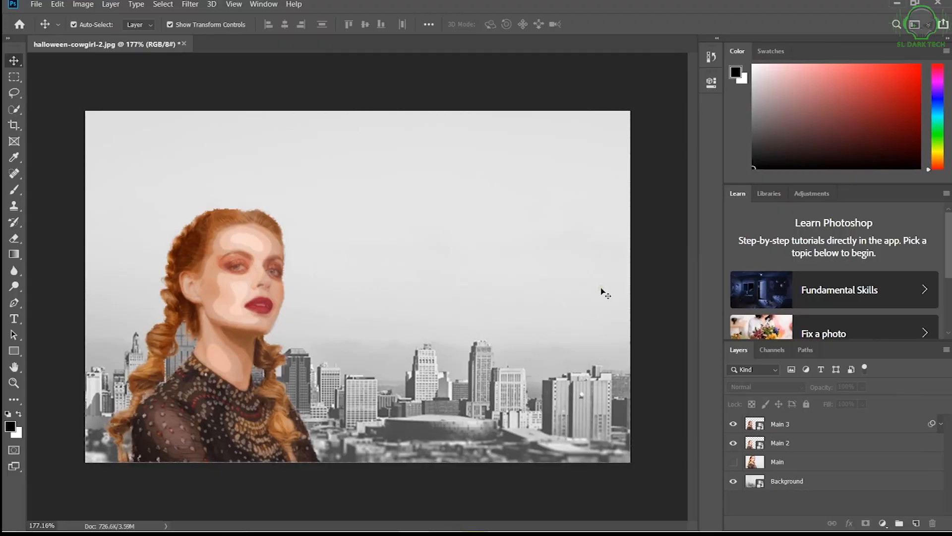
left_click(794, 482)
left_click(883, 522)
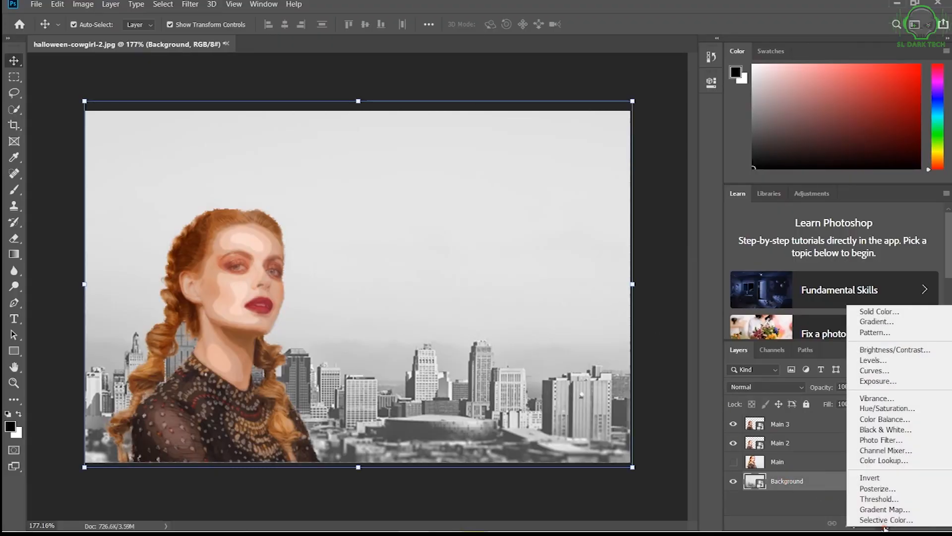
left_click(894, 461)
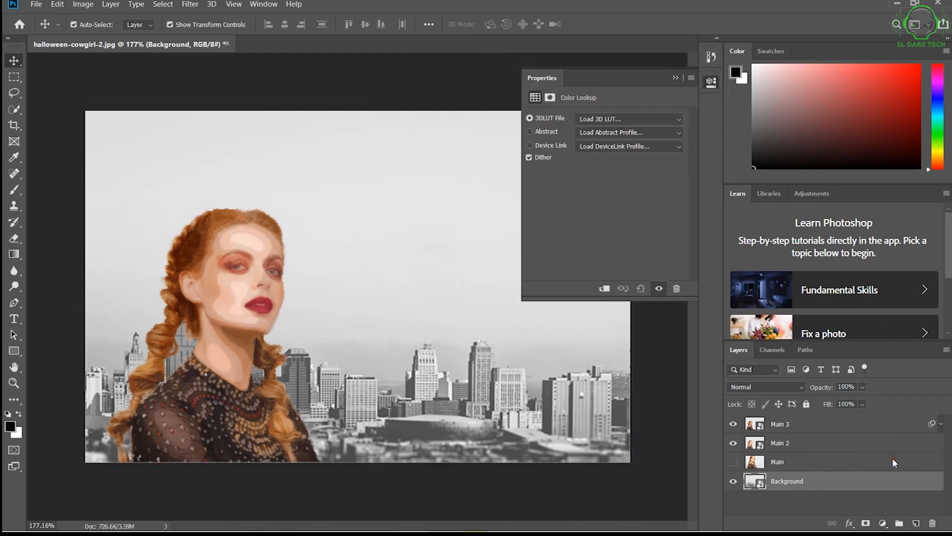
Apply the LateSunset.3DL 3D LUT to the Color Lookup adjustment above the Background layer and deselect the layer.
left_click(648, 120)
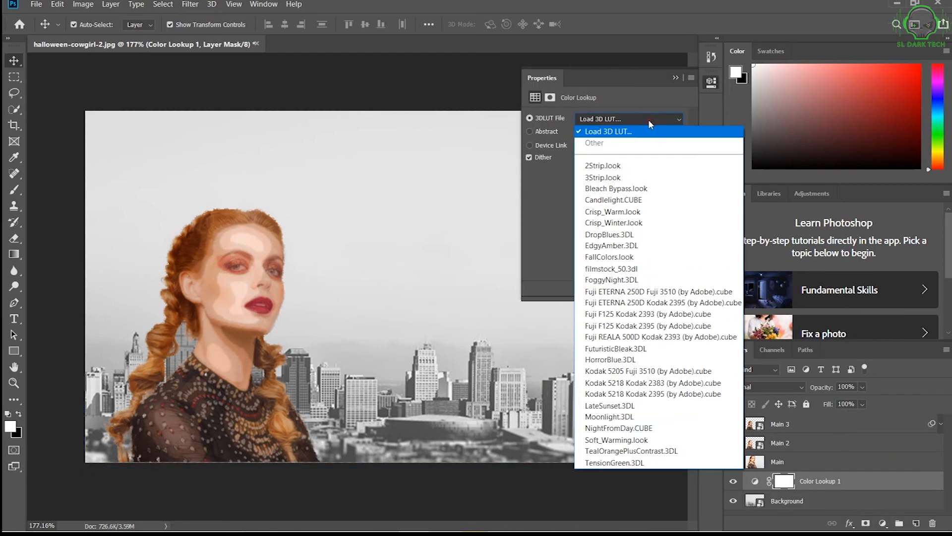
left_click(636, 406)
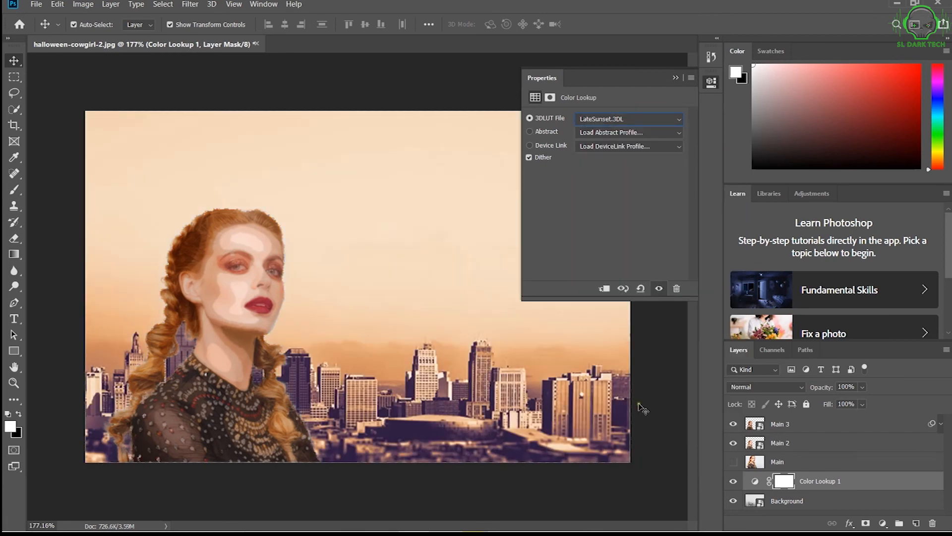
left_click(656, 383)
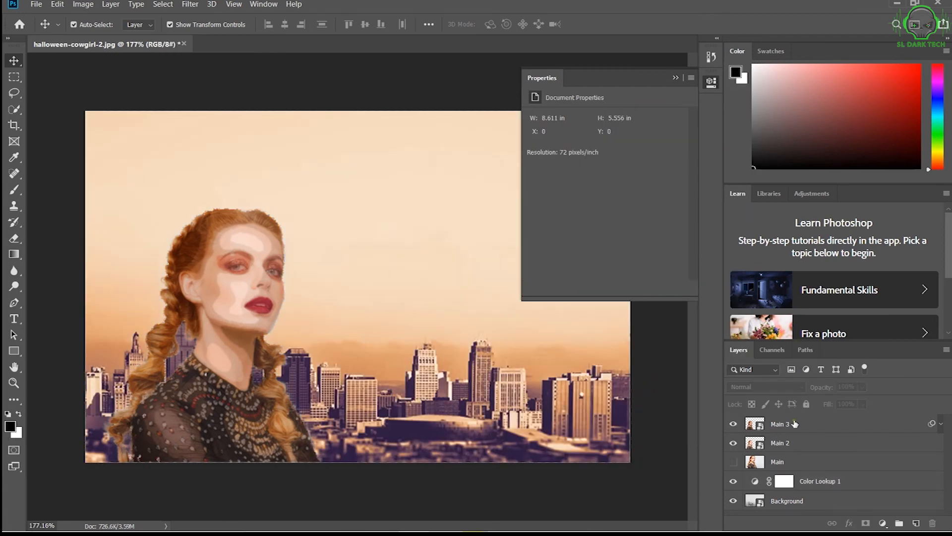
Set the Background layer's opacity to 99%.
left_click(781, 501)
left_click_drag(822, 387, 828, 387)
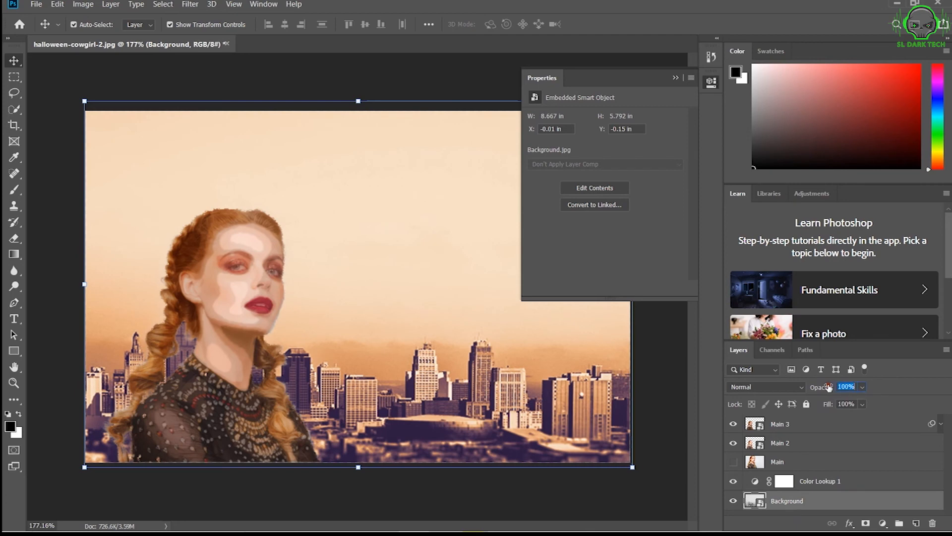
left_click_drag(828, 387, 827, 387)
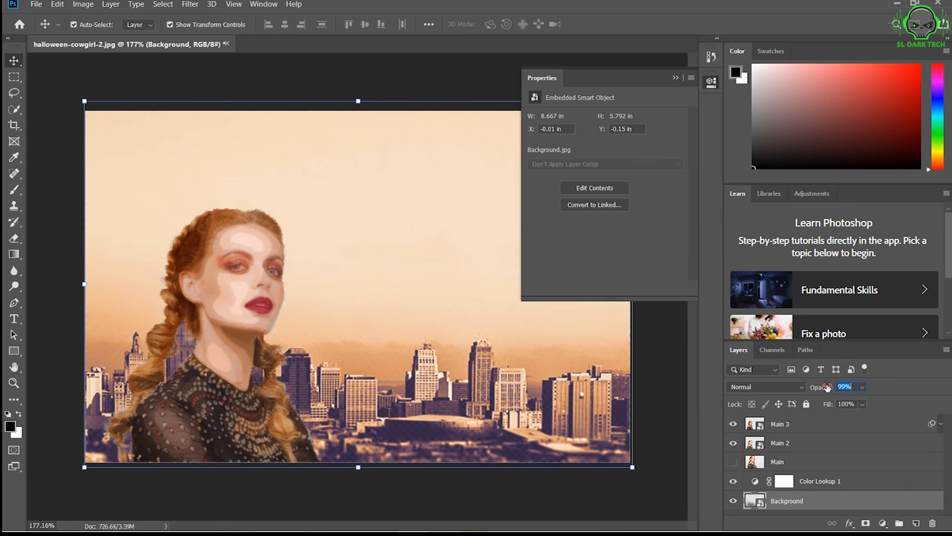
Add a Color Lookup adjustment layer above the Main 3 layer and load the Crisp_Warm.look 3D LUT into it.
left_click(788, 425)
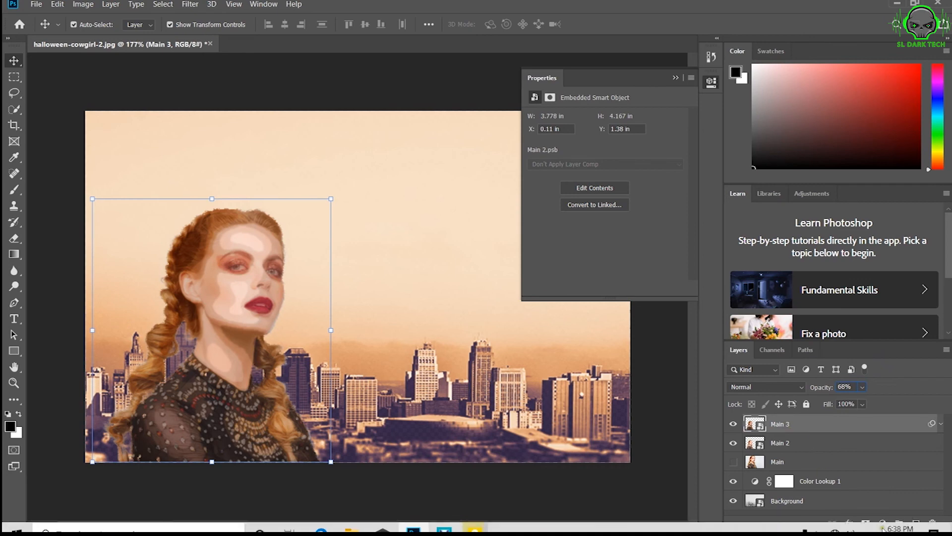
left_click(883, 523)
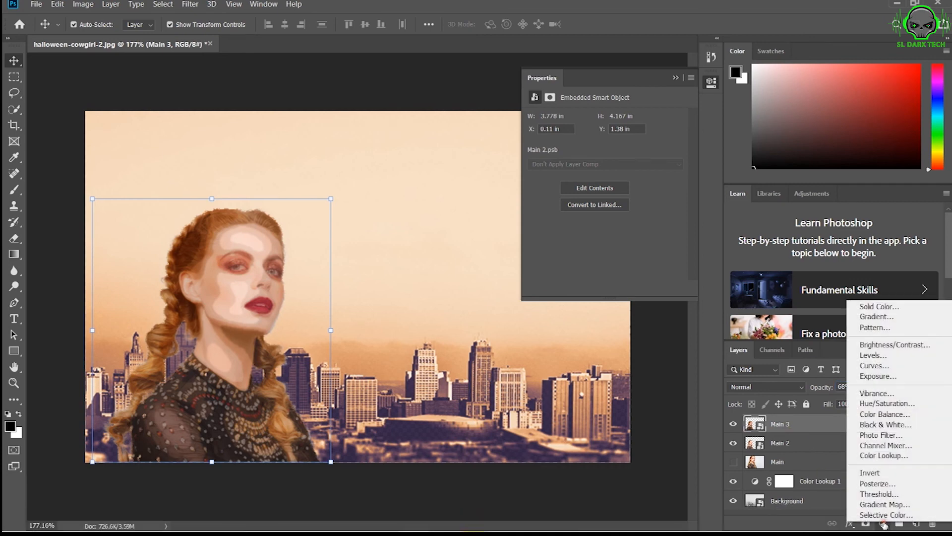
left_click(893, 456)
left_click(643, 120)
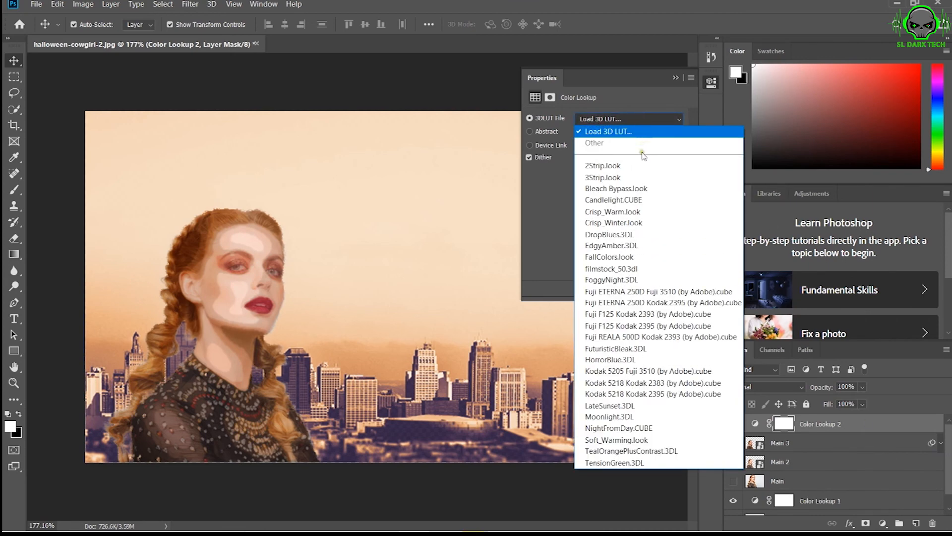
left_click(646, 212)
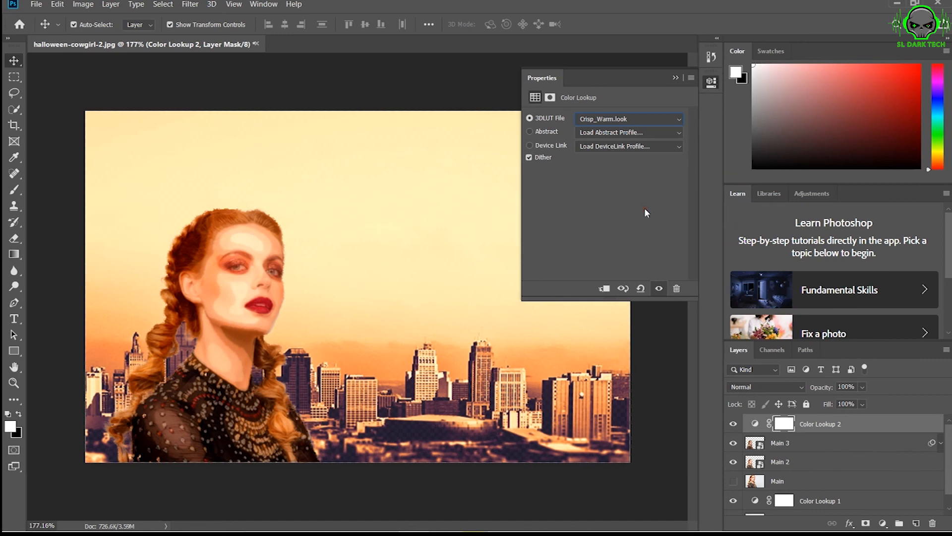
Set the topmost Color Lookup layer's opacity to 69%, and expand and collapse the Main 3 smart filter list.
left_click_drag(830, 389, 810, 391)
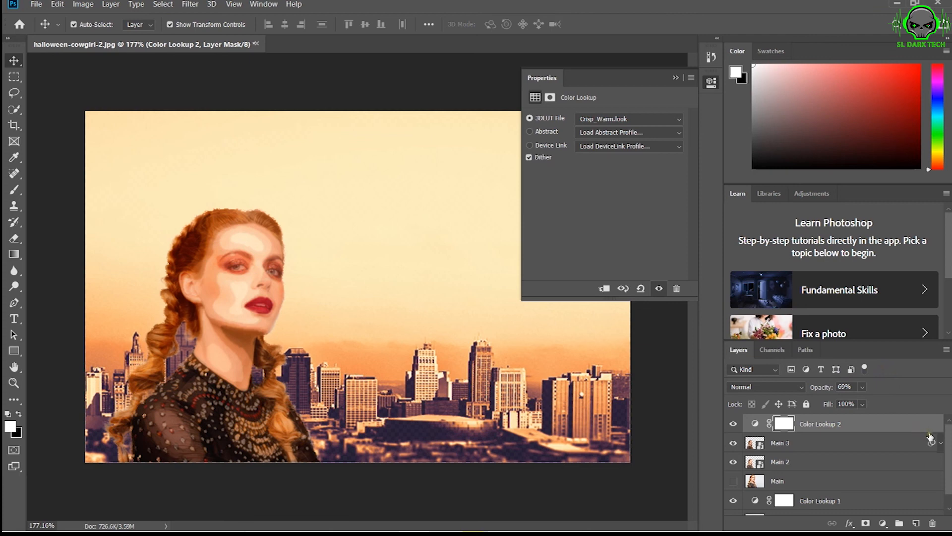
left_click(941, 443)
left_click(941, 444)
left_click(935, 444)
Put all the layers into one group, deselect it and collapse the floating properties to uncover the whole composite.
key("ctrl+alt+a")
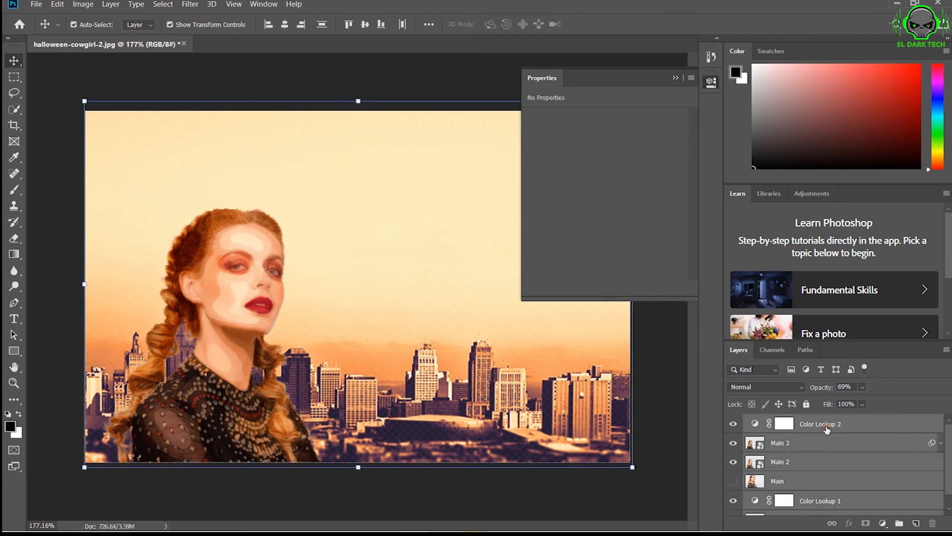
left_click(899, 523)
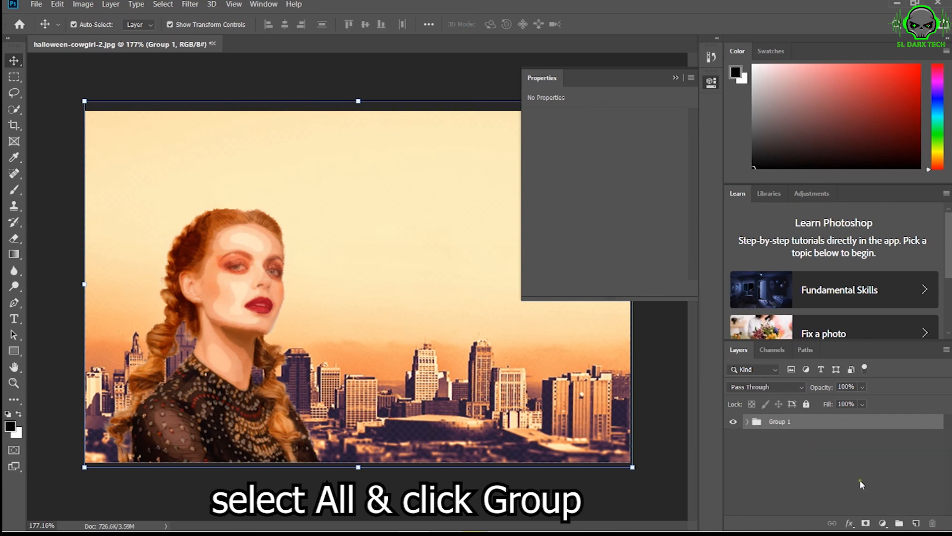
left_click(830, 465)
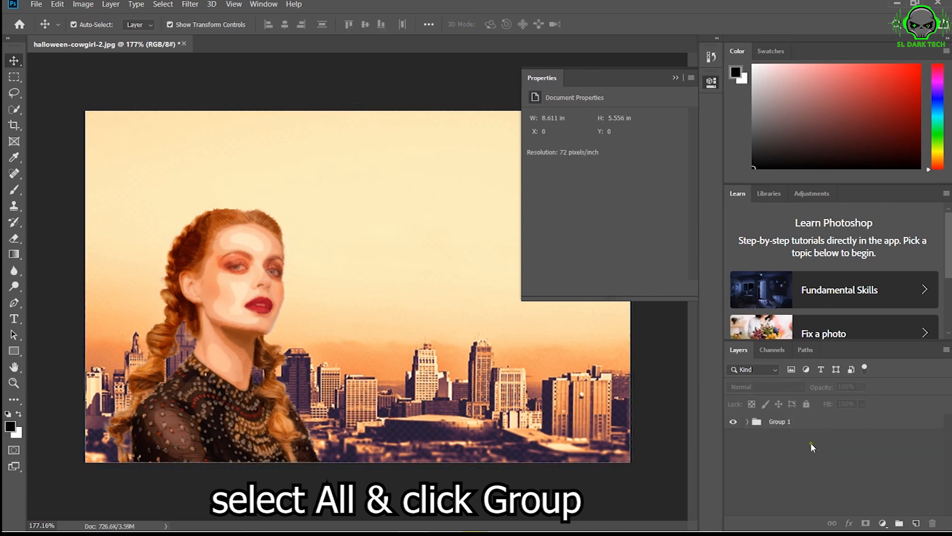
left_click(676, 78)
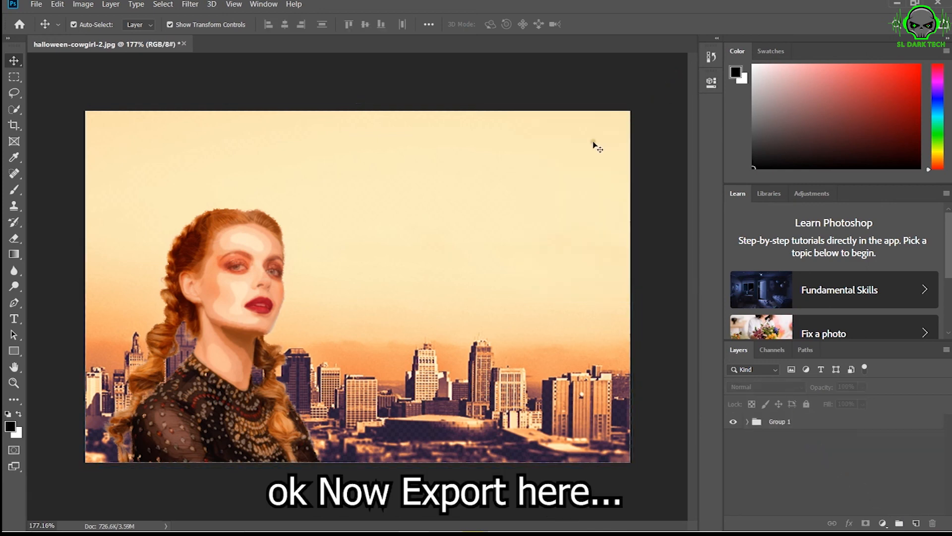
scroll(480, 228, "up", 1)
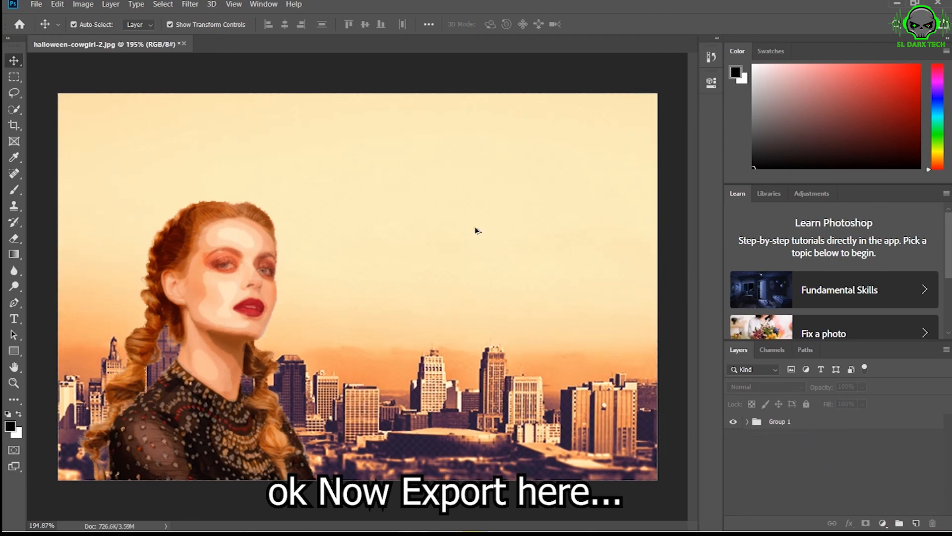